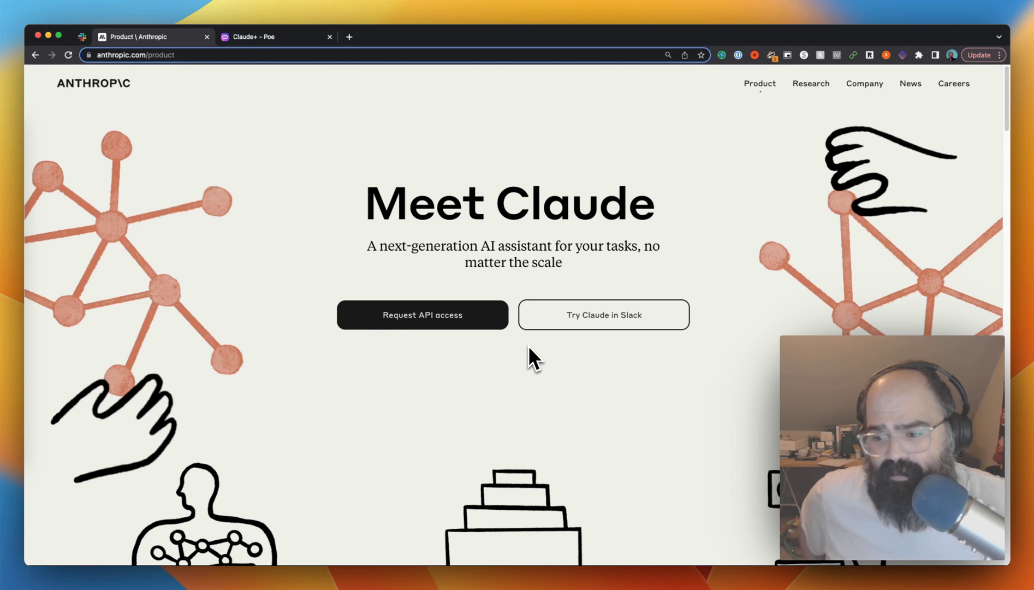
Scroll past the Meet Claude hero to the Safer, Clever and Yours sections, including 100K+ token windows.
scroll(528, 347, down, 3)
scroll(511, 346, down, 2)
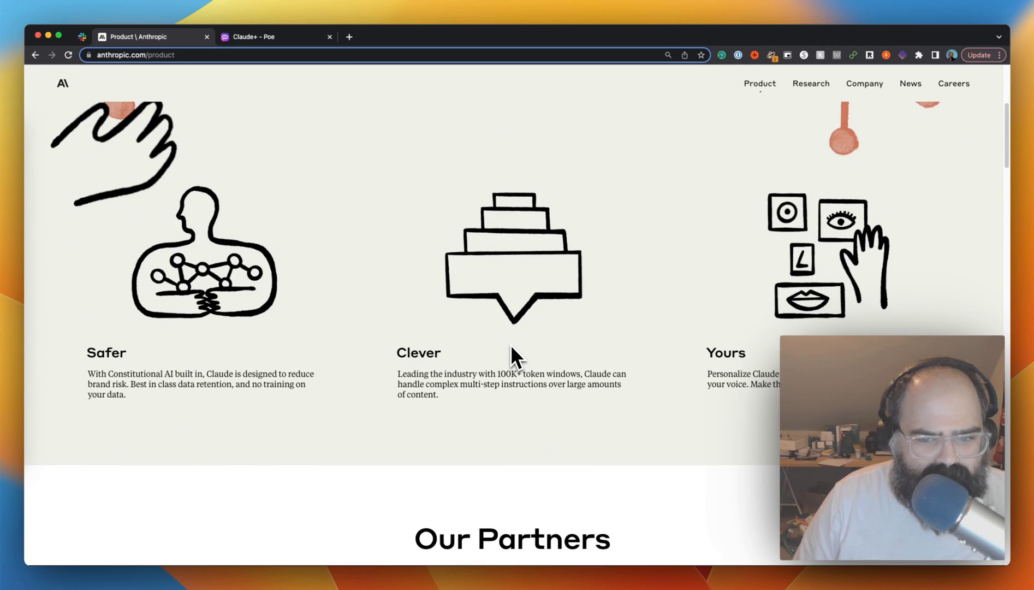
scroll(512, 346, up, 5)
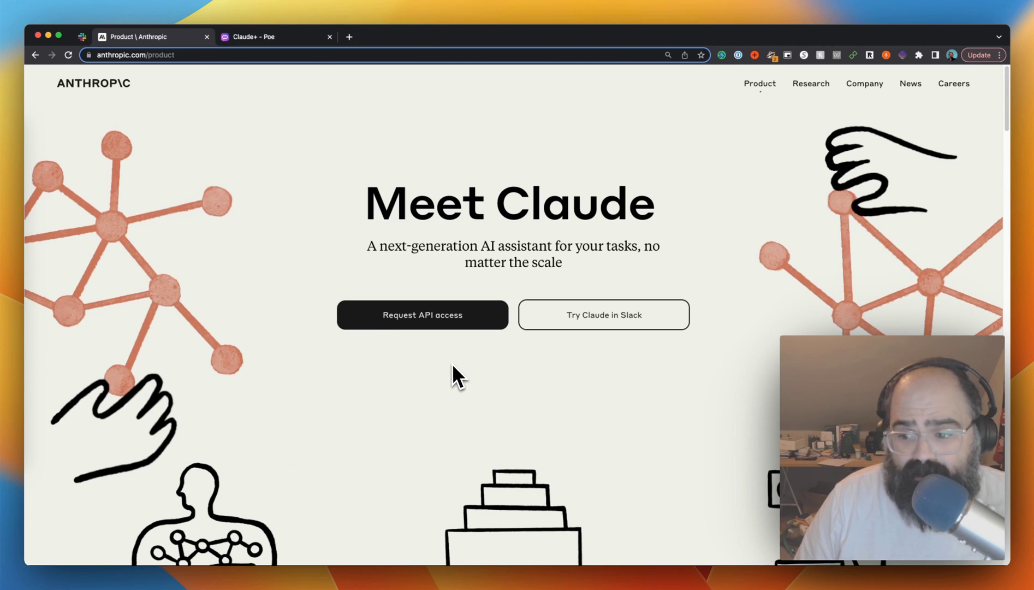
scroll(451, 362, down, 5)
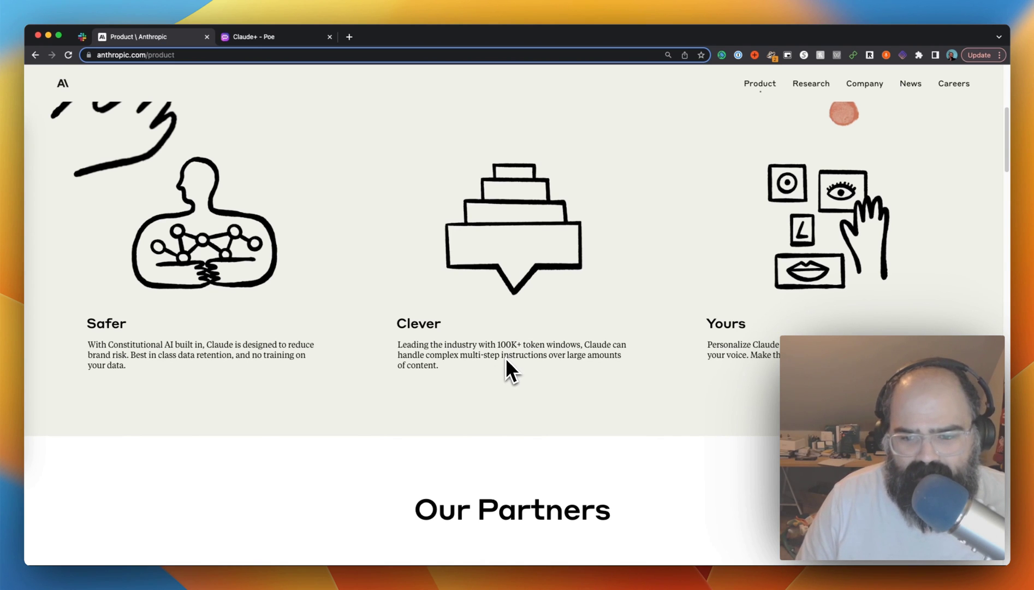
Scroll past Our Partners to the Claude and Claude Instant model cards and See Pricing link.
scroll(639, 382, down, 5)
scroll(638, 381, down, 5)
scroll(494, 324, down, 5)
scroll(533, 331, down, 2)
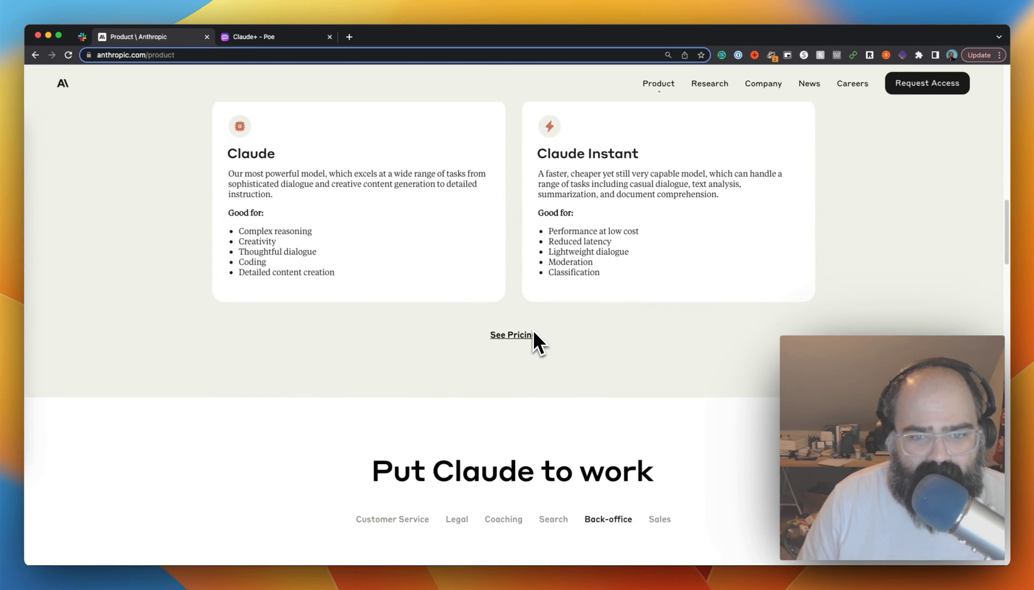
scroll(534, 332, up, 1)
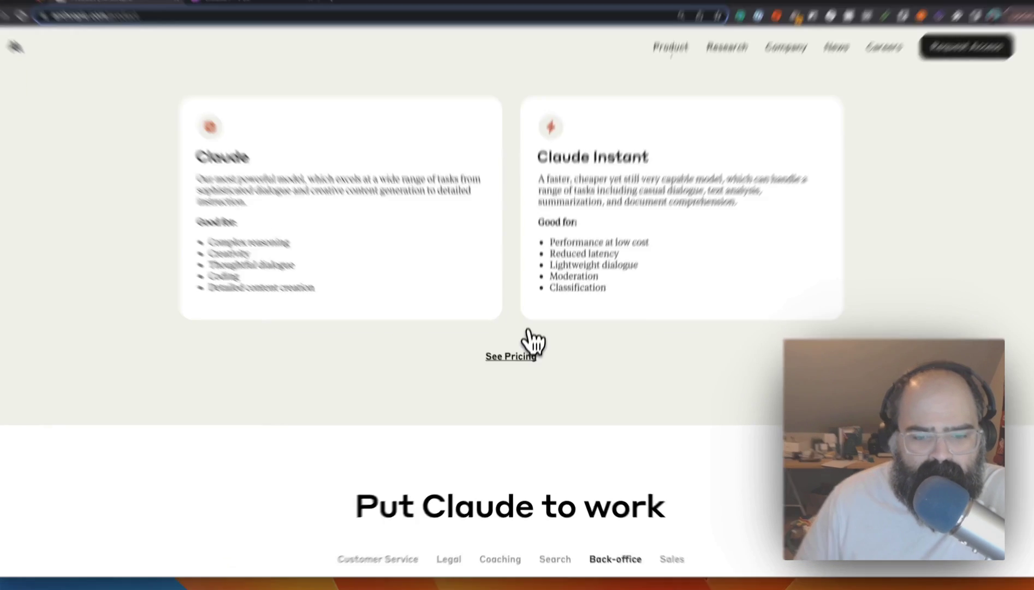
Open model_pricing_may2023.pdf from See Pricing and highlight the 100 in Claude Instant's 100,000 tokens.
click(529, 331)
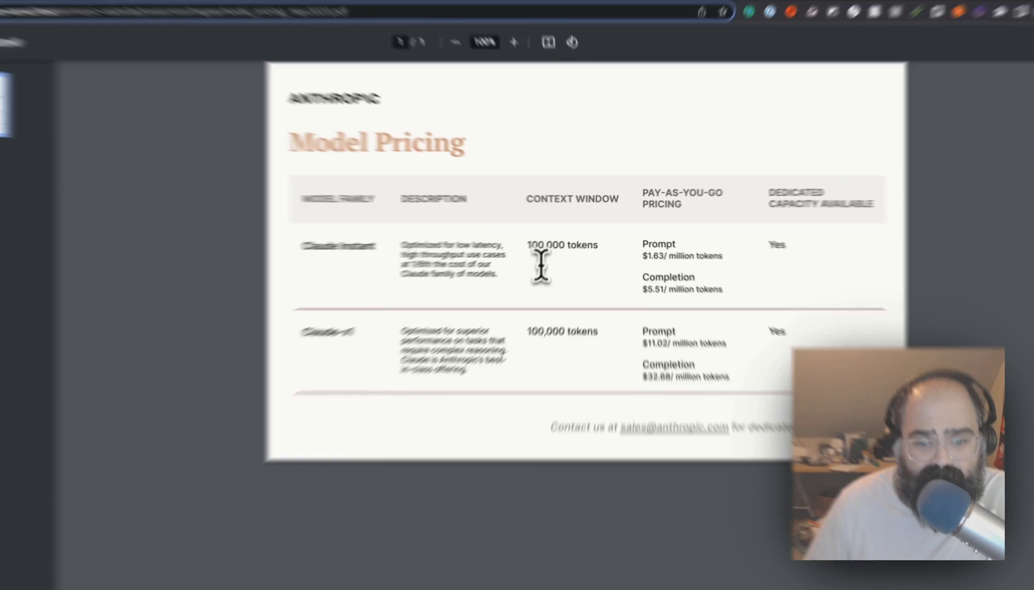
drag(559, 29, 584, 29)
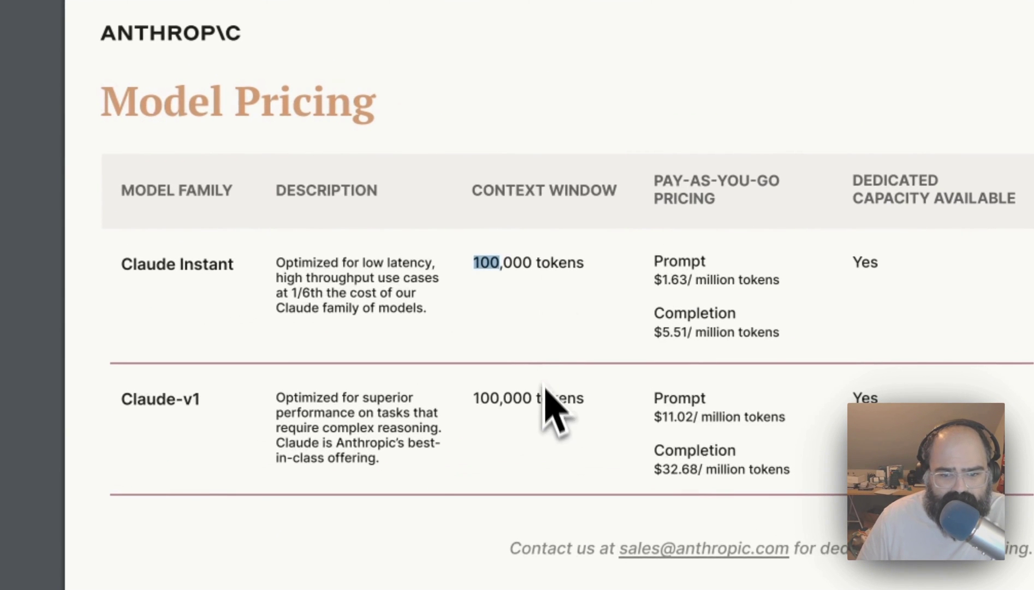
click(501, 428)
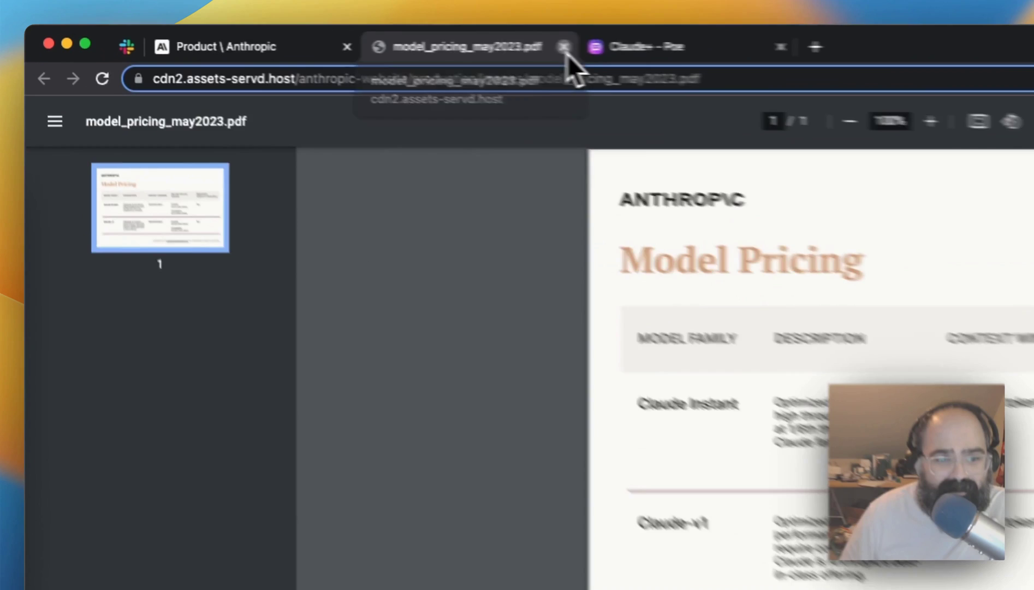
Close the pricing PDF and expand the FAQ 'What languages does Claude support?'.
click(566, 49)
scroll(371, 328, down, 5)
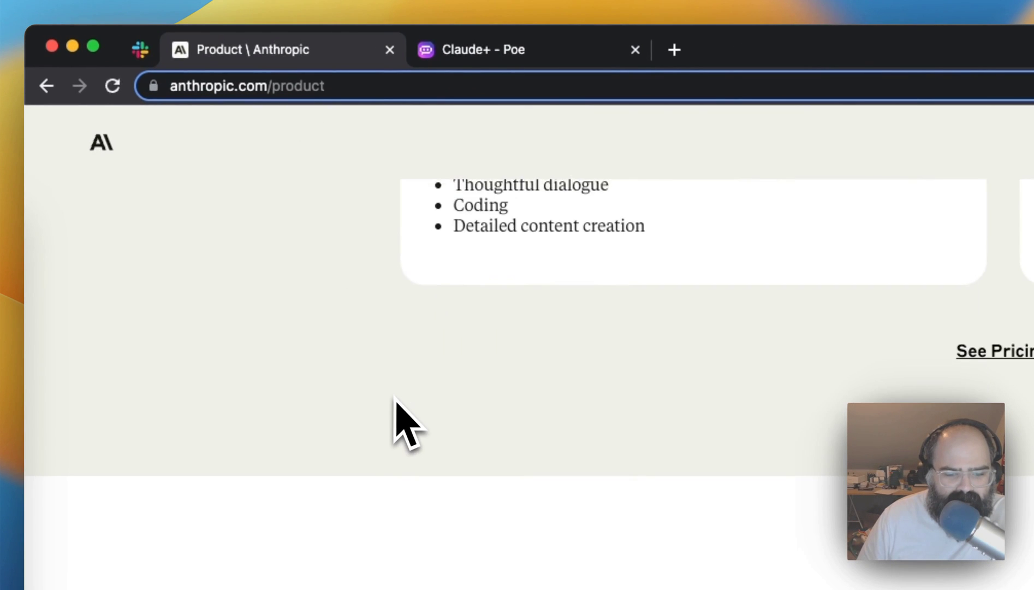
scroll(398, 402, down, 10)
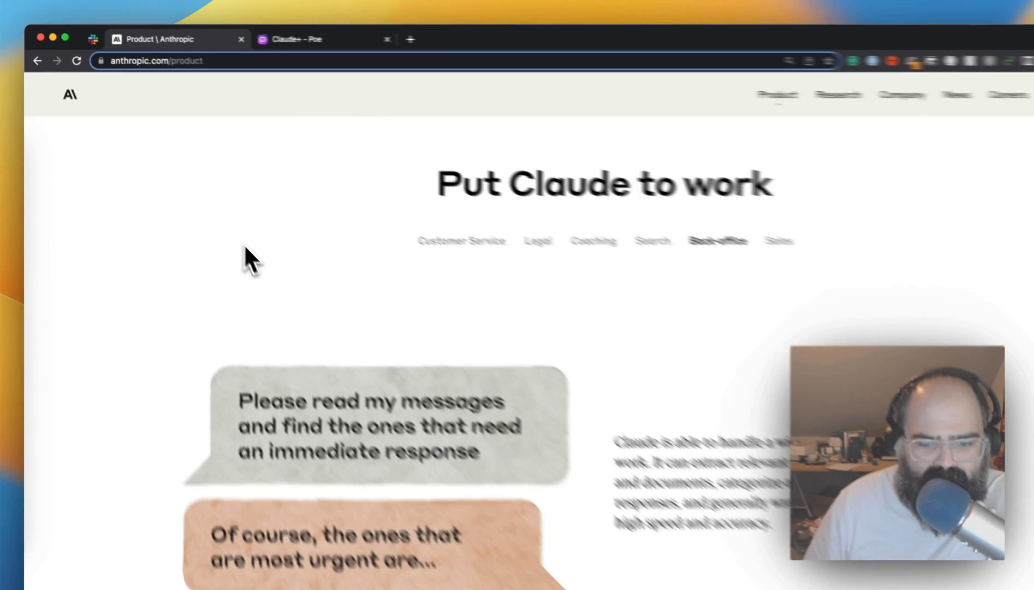
scroll(218, 218, down, 7)
scroll(210, 212, down, 3)
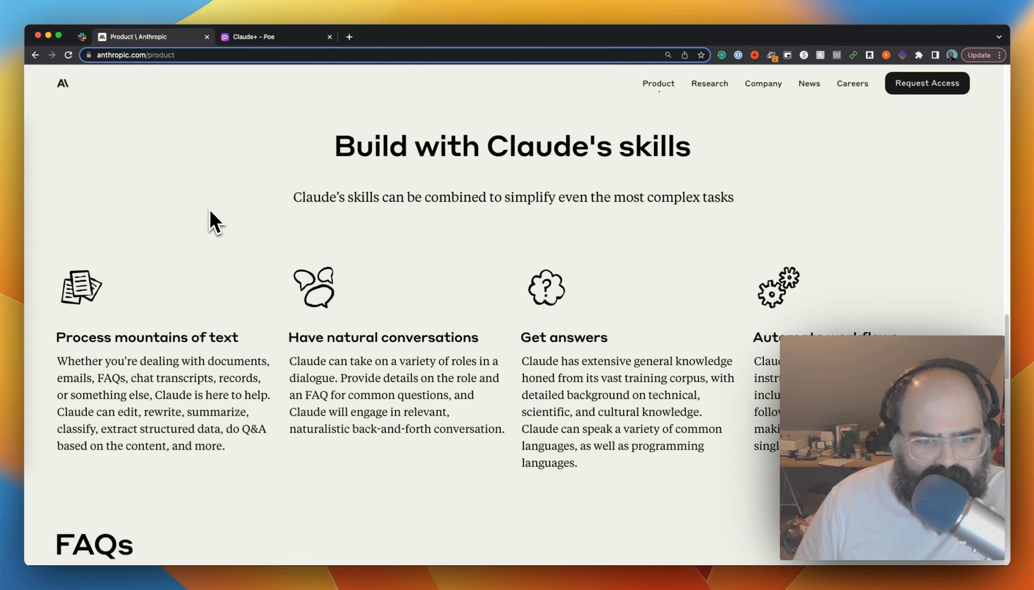
scroll(210, 213, down, 9)
click(217, 306)
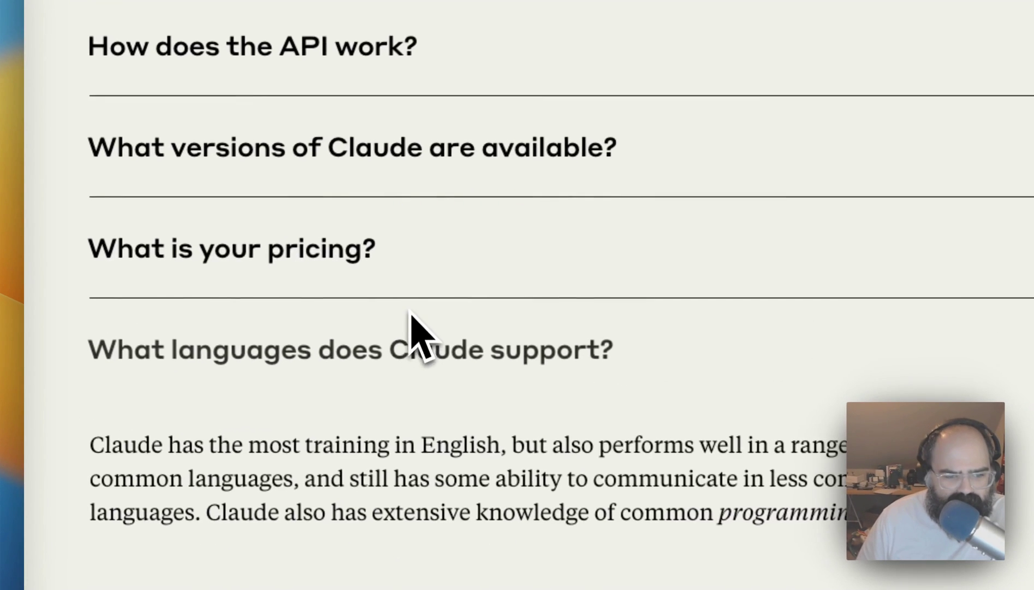
Read down to the HHH answer and highlight the Harmless definition sentence.
scroll(416, 289, down, 6)
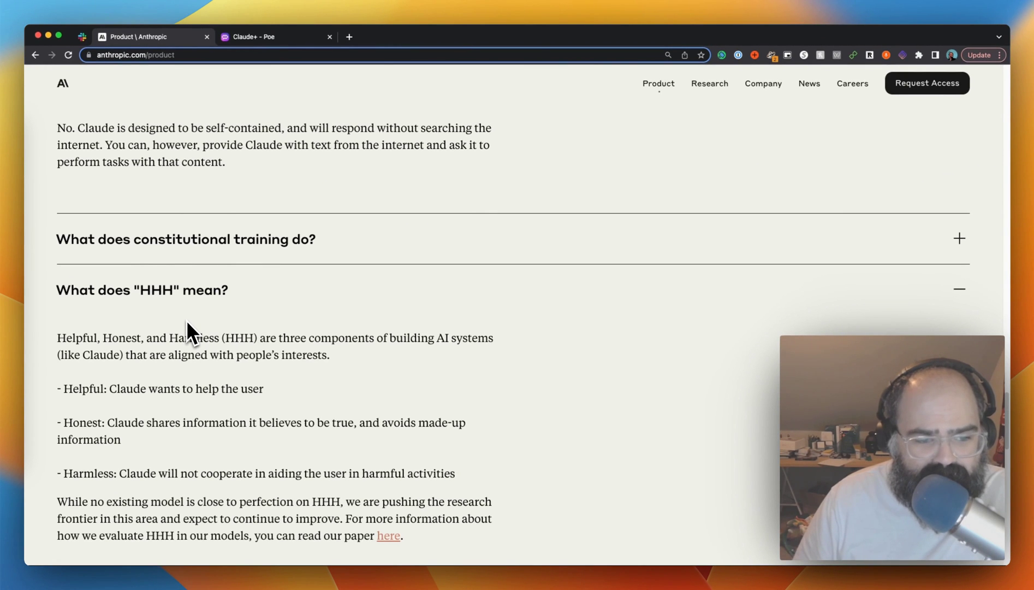
scroll(190, 322, down, 2)
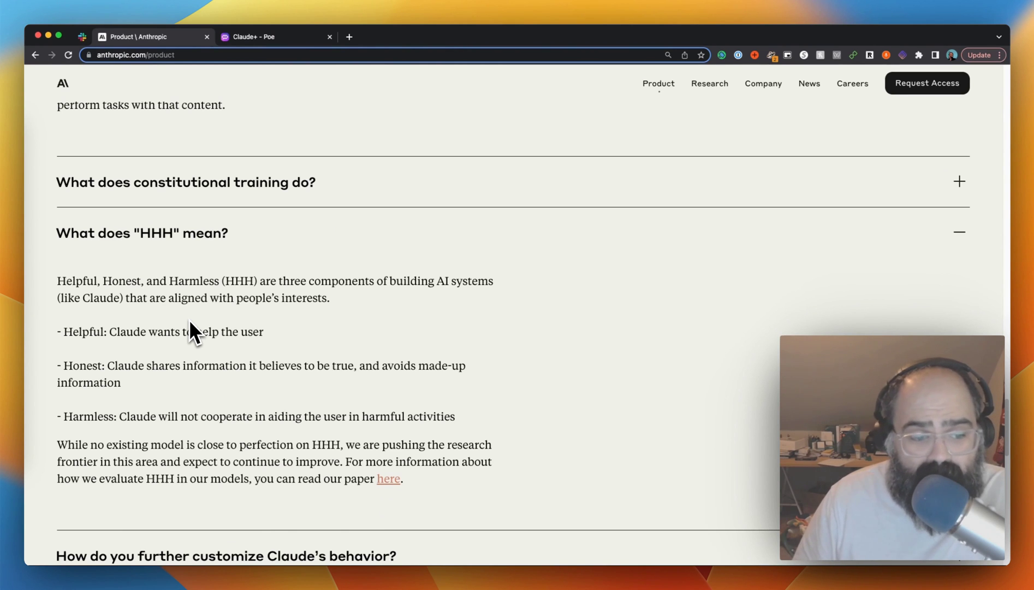
scroll(189, 319, down, 3)
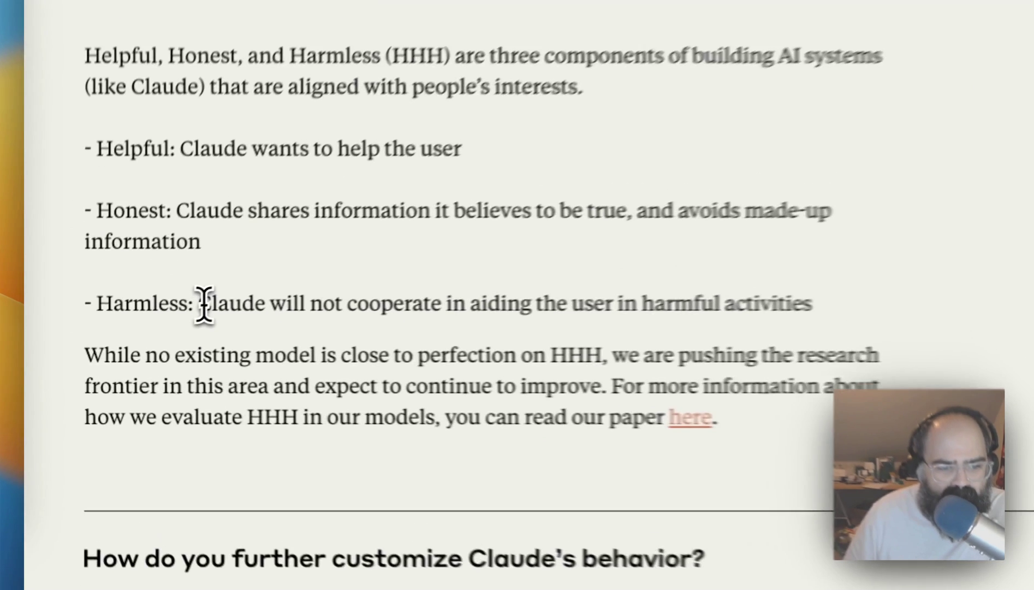
drag(127, 344, 388, 339)
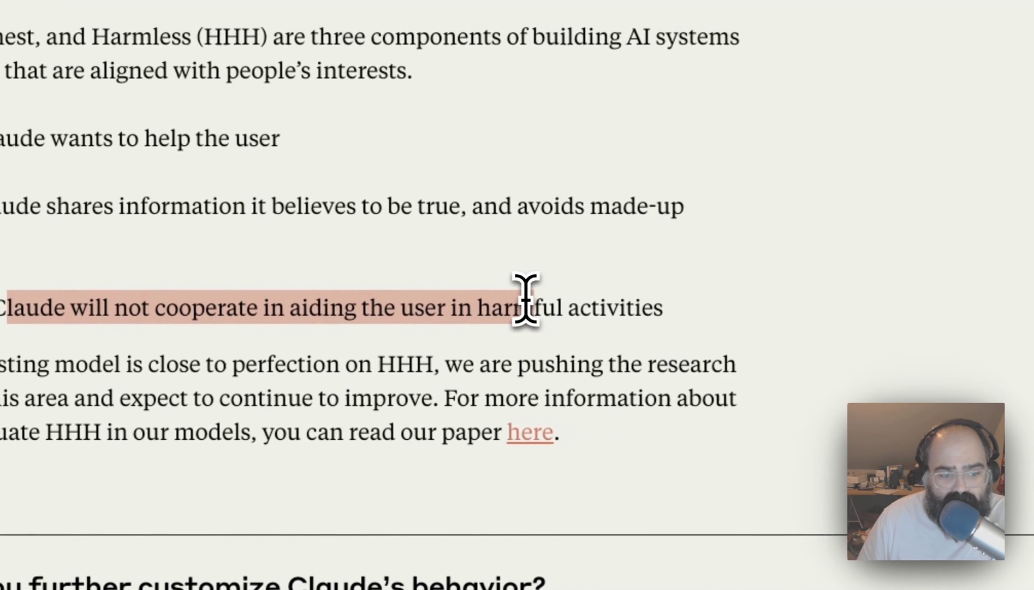
click(519, 297)
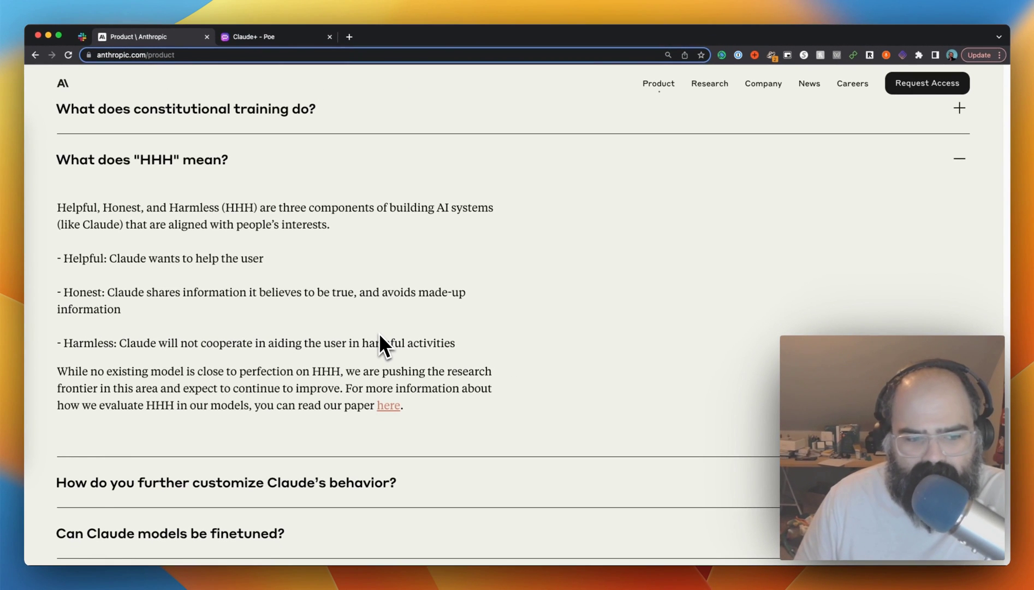
scroll(380, 336, down, 2)
scroll(376, 335, down, 5)
Switch to Poe and open the Claude-instant chat showing its ten dinosaur facts for a 4-year-old.
click(254, 36)
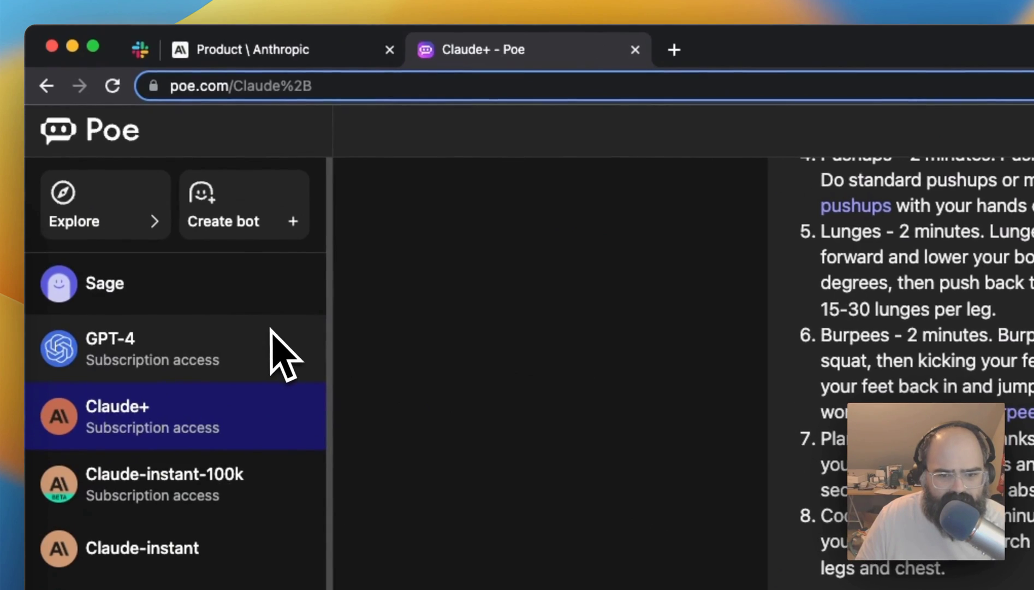
scroll(546, 491, down, 5)
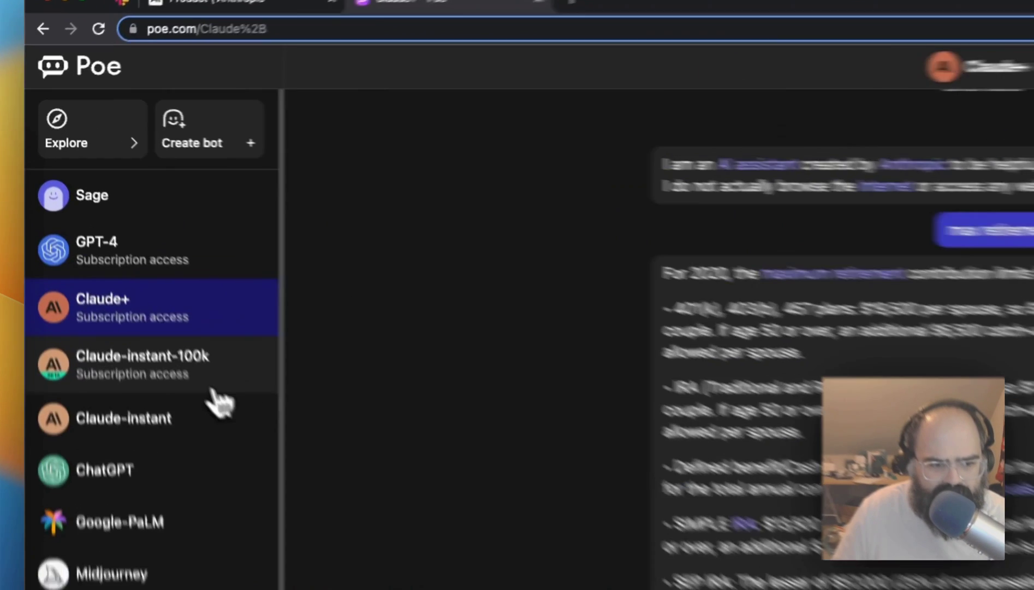
click(214, 385)
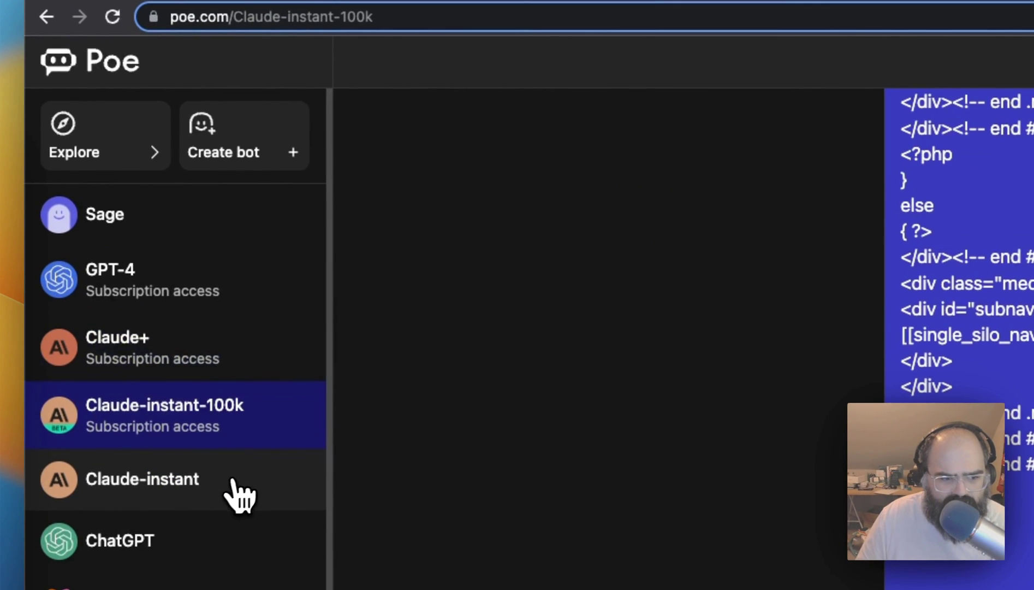
click(232, 484)
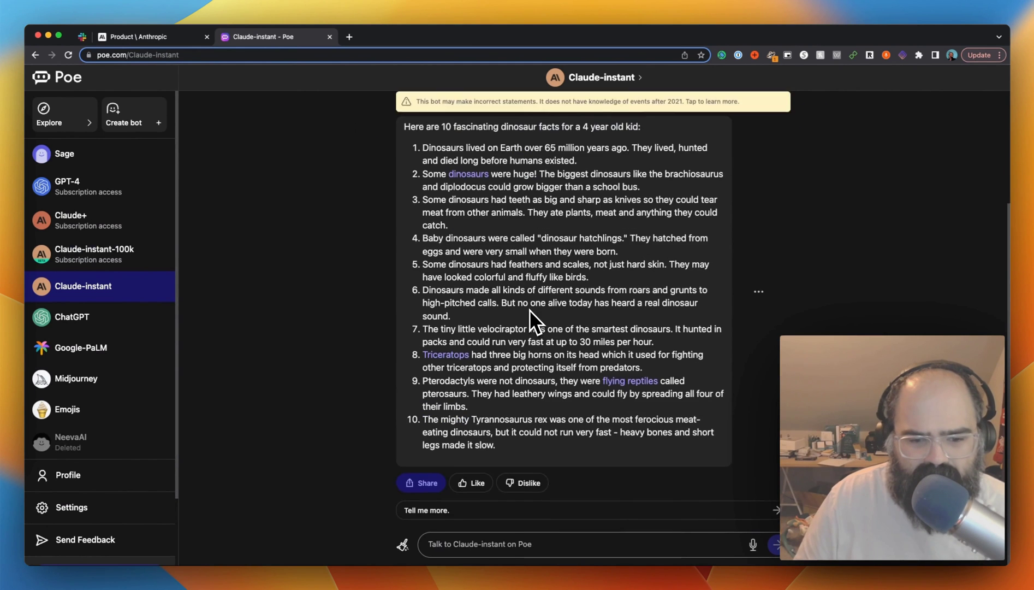
scroll(529, 310, up, 5)
scroll(529, 310, down, 5)
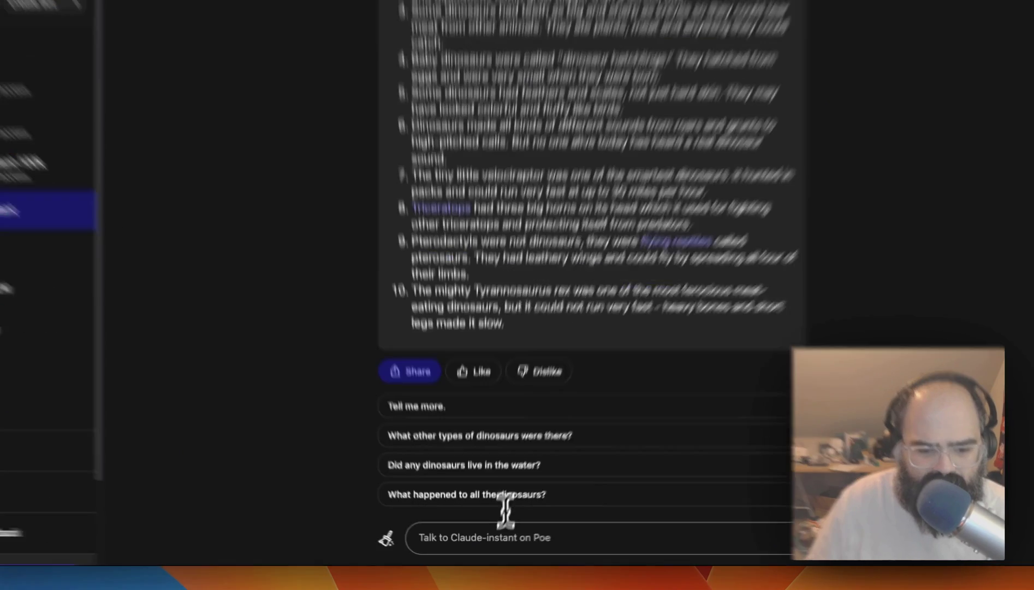
Ask Claude-instant which ETFs hold Apple, then follow up asking for other popular Apple-holding ETFs.
click(490, 544)
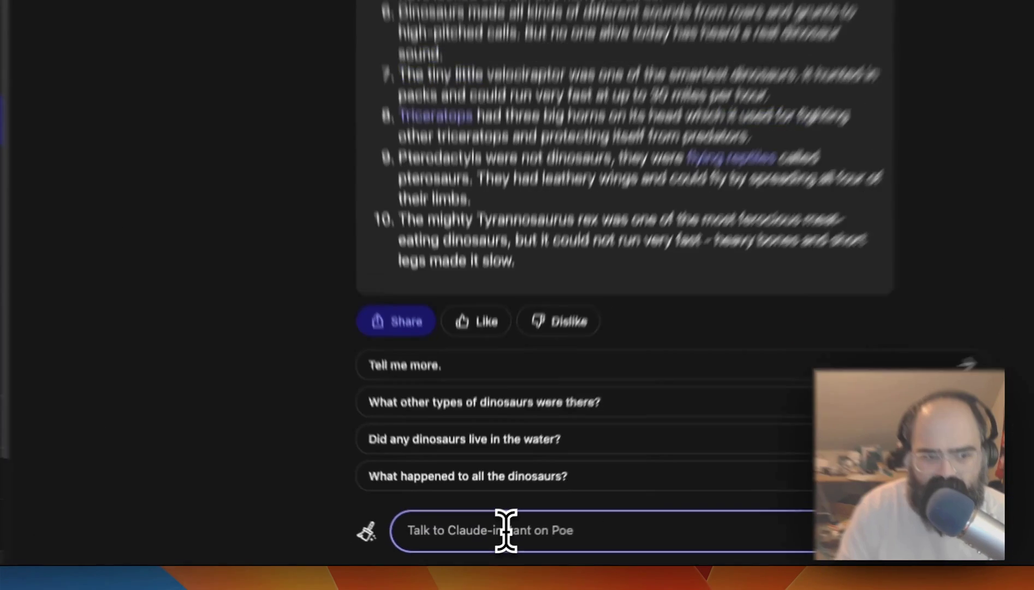
text(Ca)
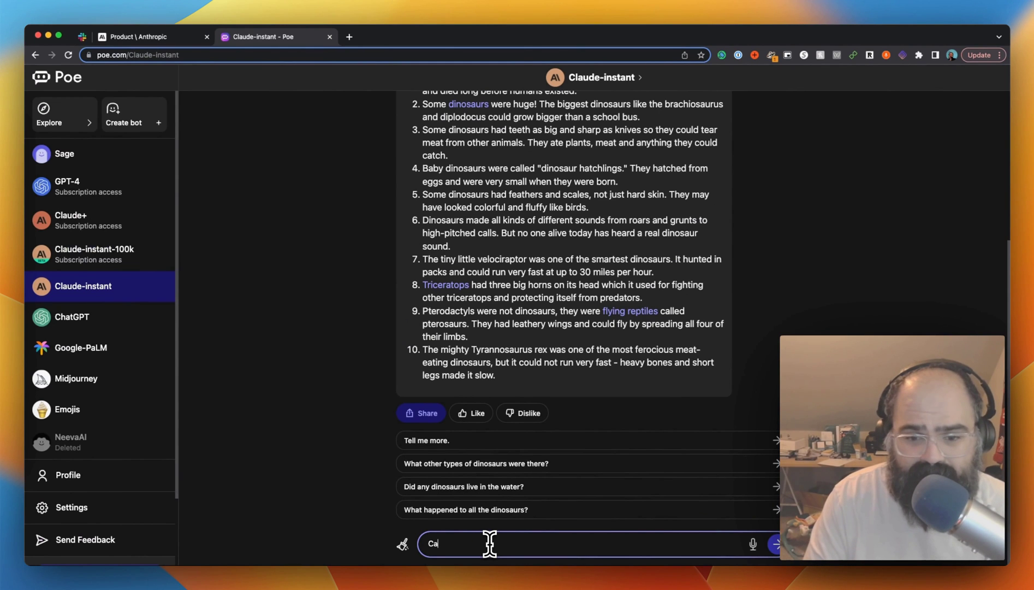
text(n you give me some etfs that have App)
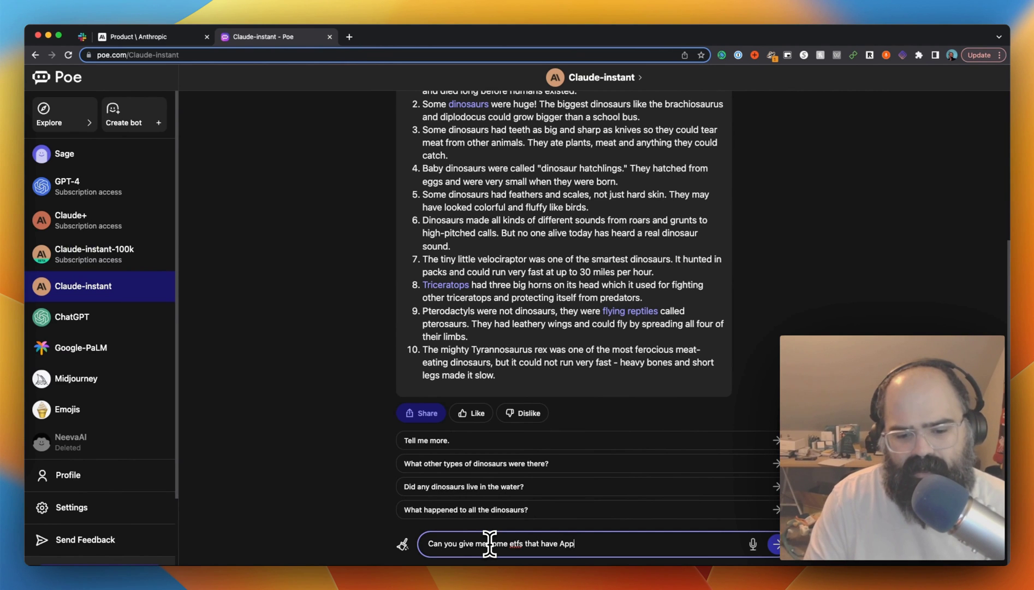
text(nside of it?)
key(Return)
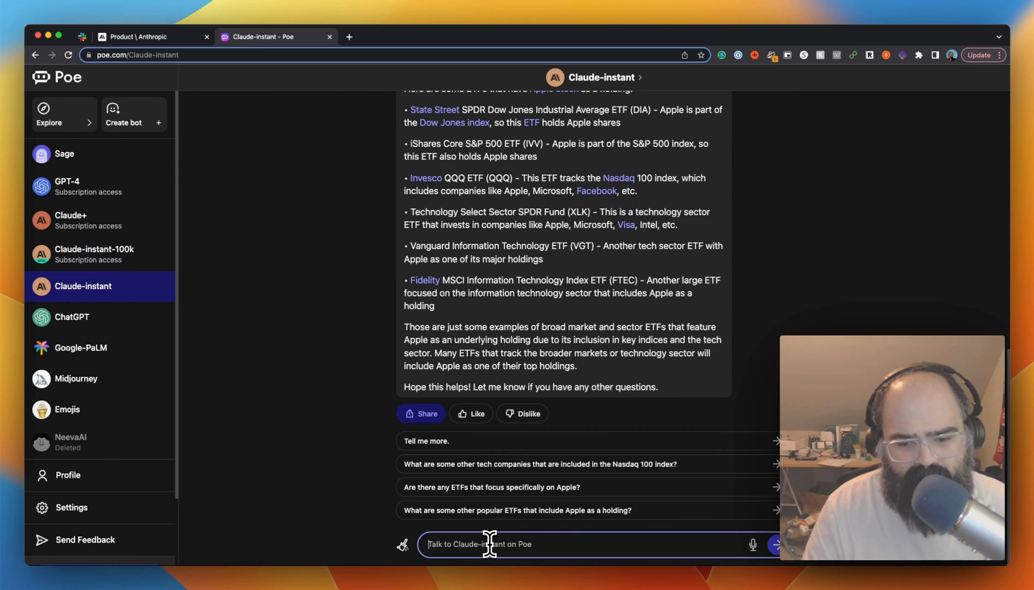
click(458, 510)
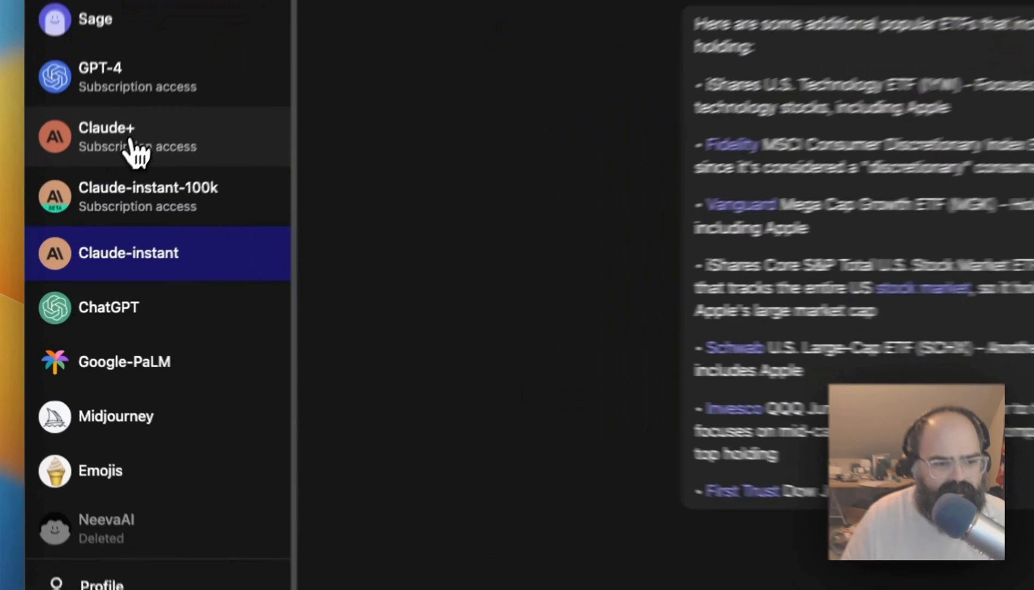
Send Claude+ a low-budget vegan meal plan request for 2 with a snack and high-protein, low-sugar meal.
click(88, 222)
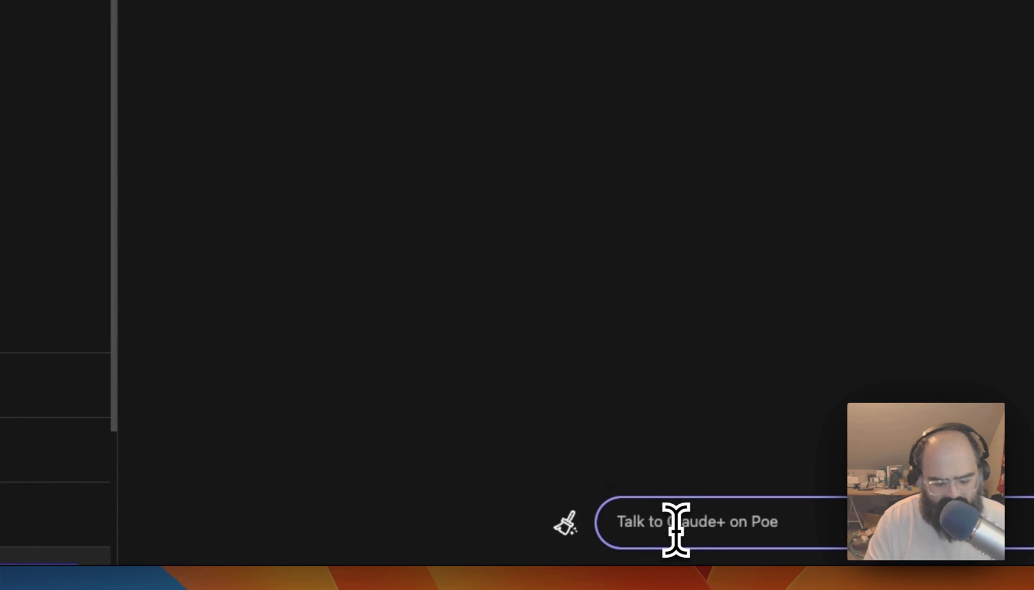
text(Cabn)
key(BackSpace)
key(BackSpace)
text(n)
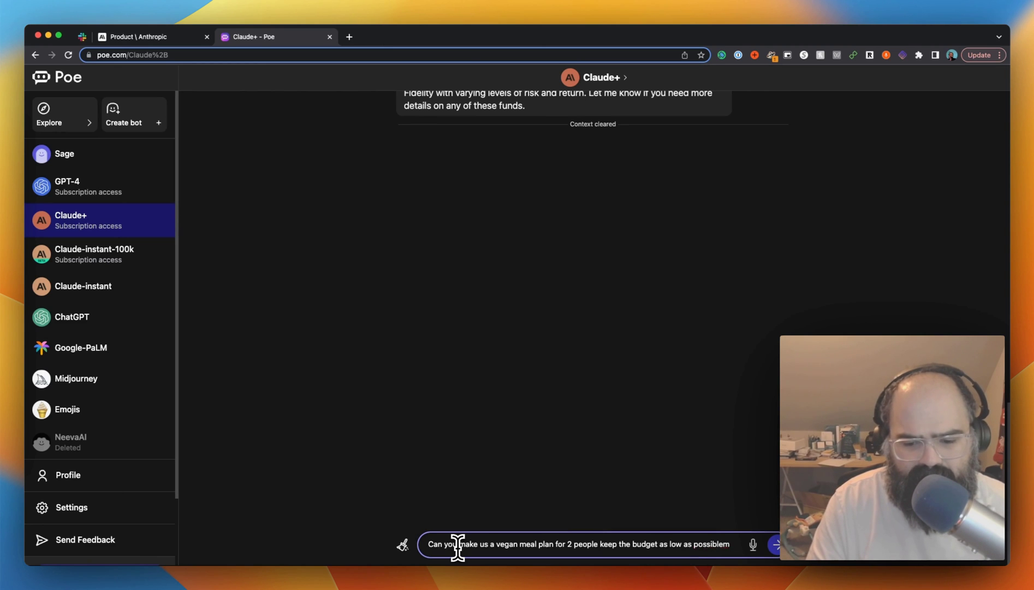
text(we ne)
text(ed at least a snack in there)
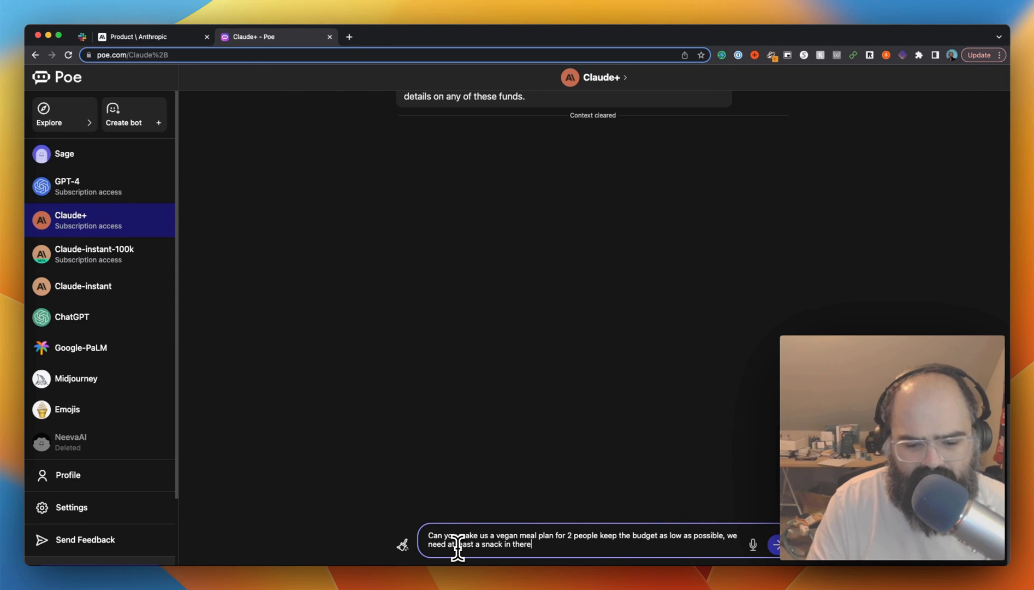
text( as well as one meal being high protein and low in sug)
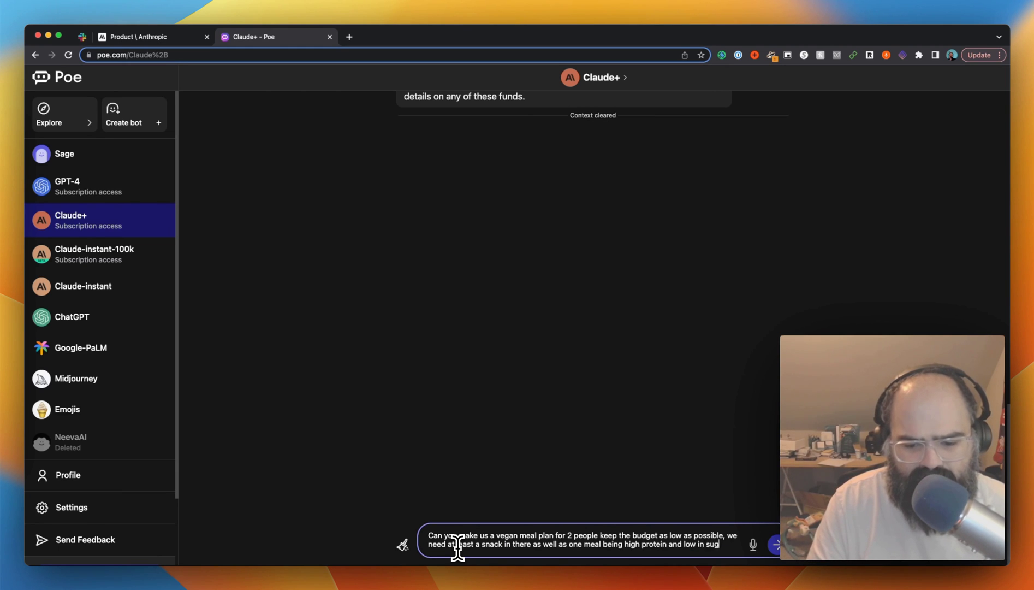
text(r?)
key(Return)
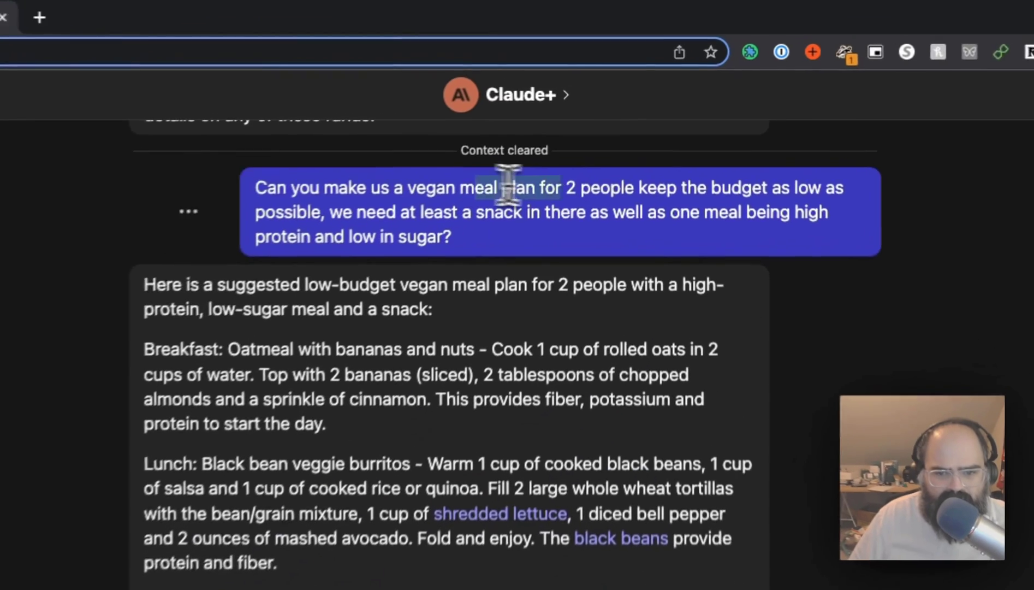
Read Claude+'s meal plan reply, highlighting part of the request and the reply's closing paragraph.
drag(578, 126, 631, 126)
scroll(548, 405, down, 5)
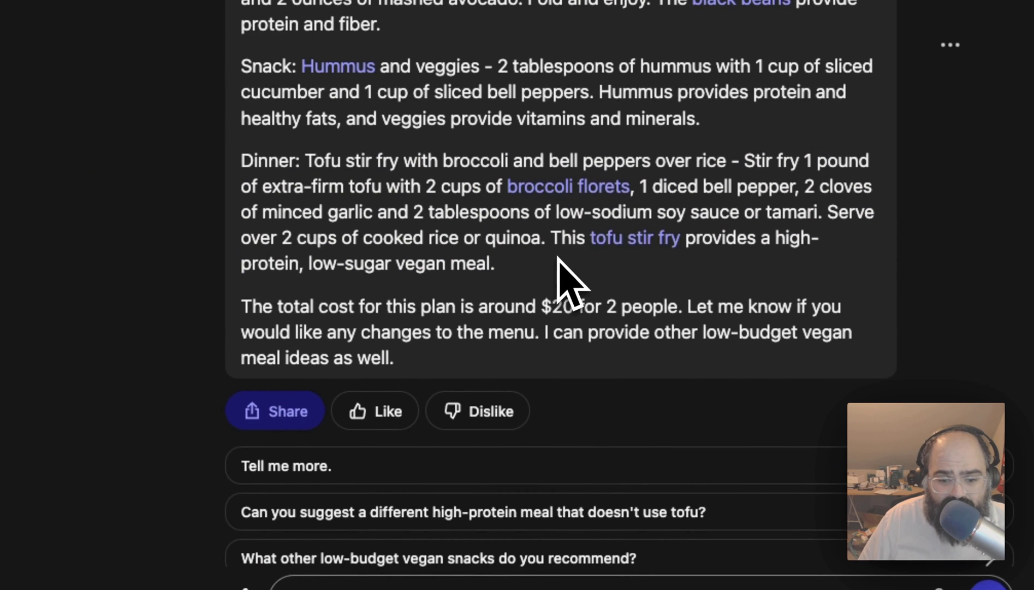
drag(392, 306, 662, 356)
drag(541, 306, 679, 307)
drag(544, 301, 679, 304)
scroll(645, 302, down, 2)
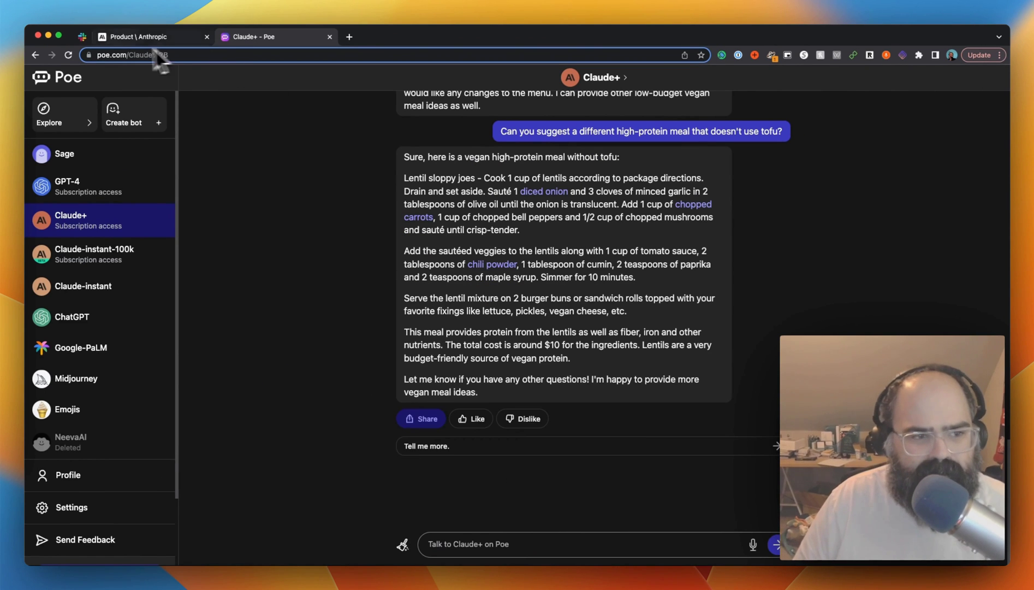
In Slack's Claude DM, request help scheduling two pre-lunch team meetings this week with an agenda.
click(83, 38)
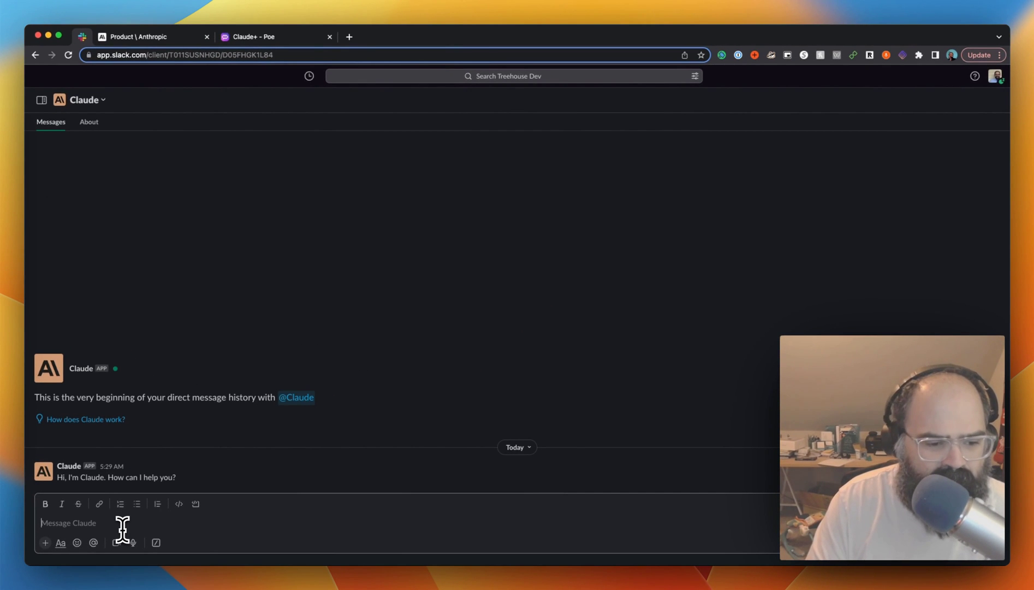
text(I n)
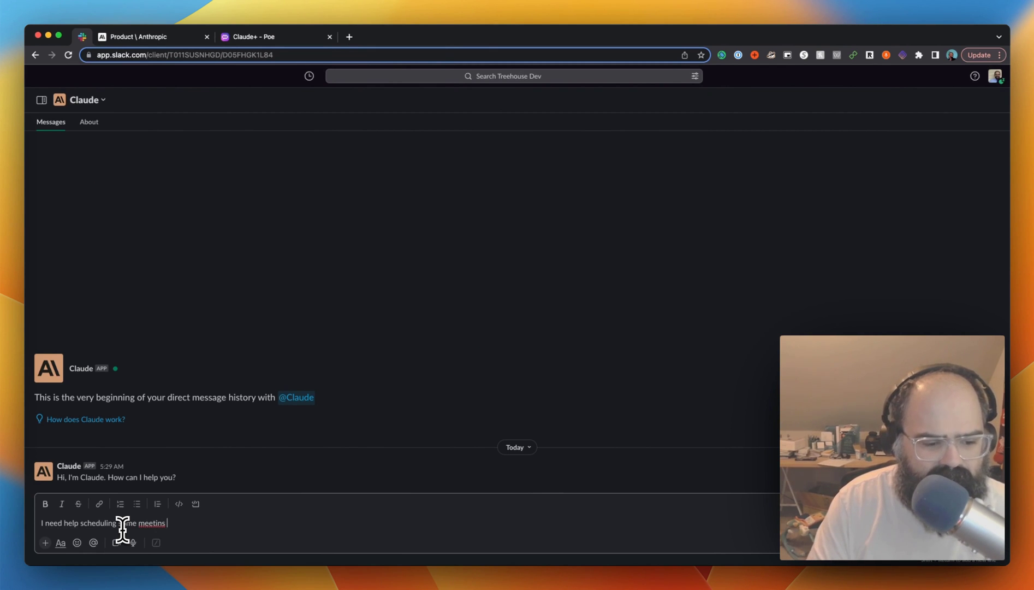
key(BackSpace)
key(BackSpace)
text(gs this week. )
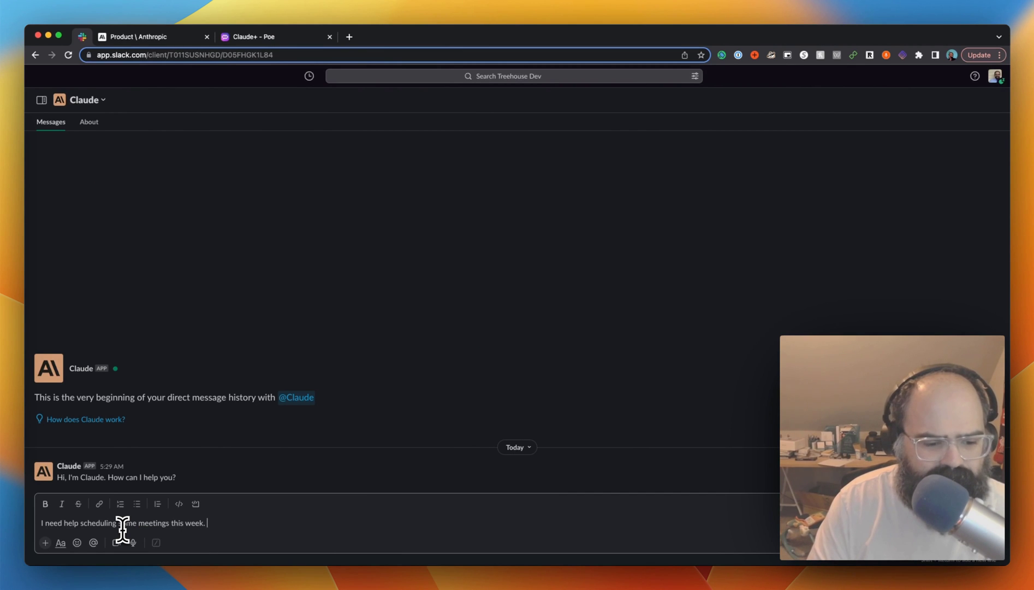
text(I need to keep )
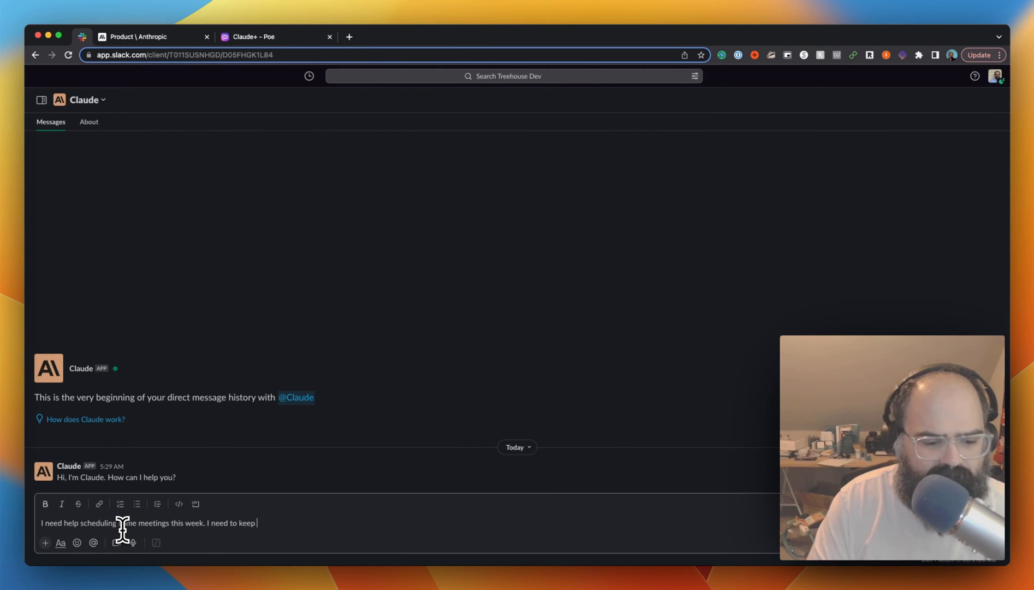
text(everything bef)
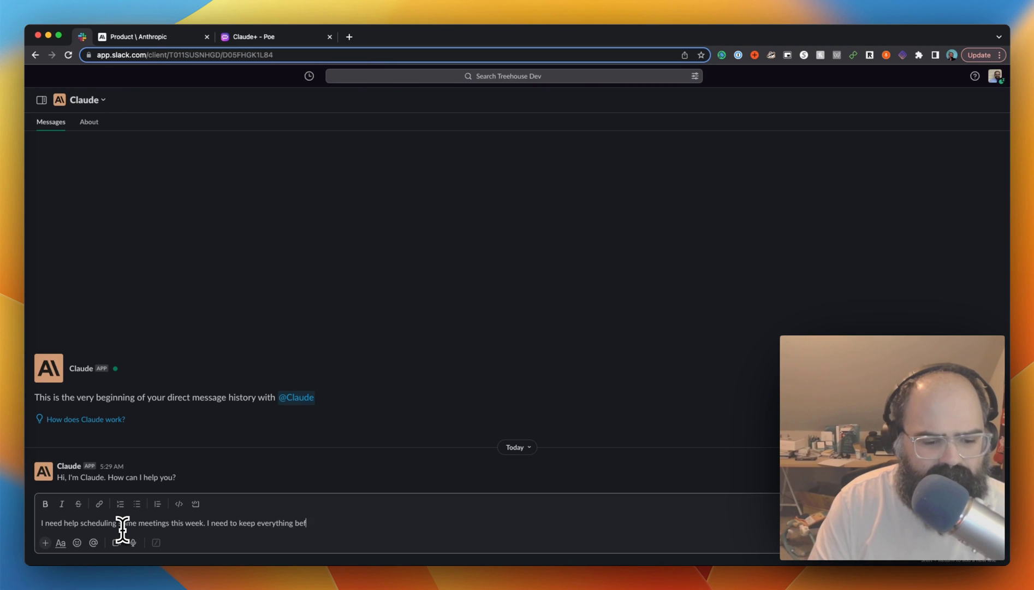
text(ore lunch tim)
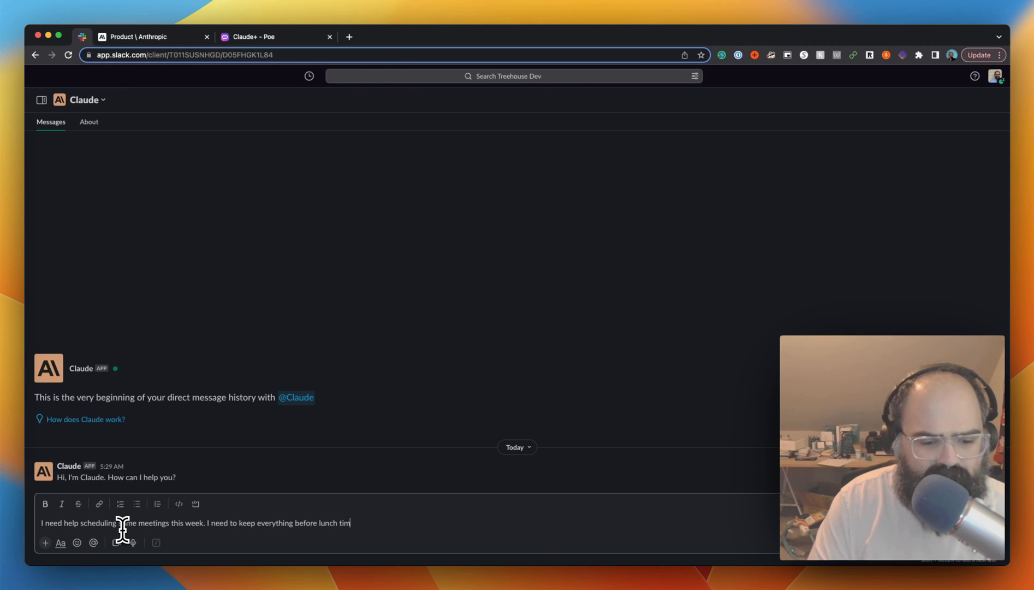
text(e and I need to sch)
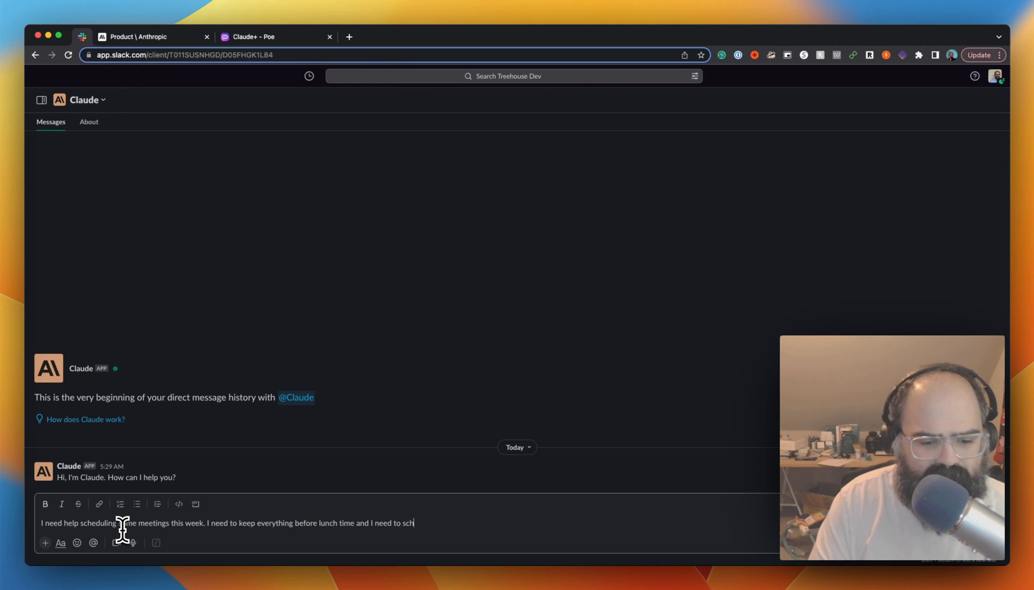
text(edule 2 team meetings )
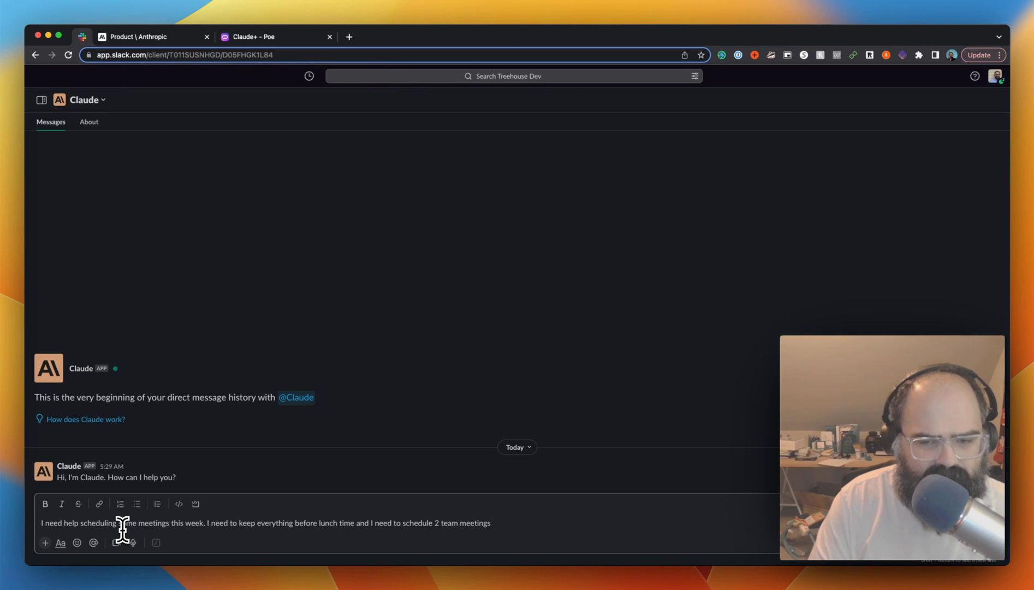
text(can you help with a)
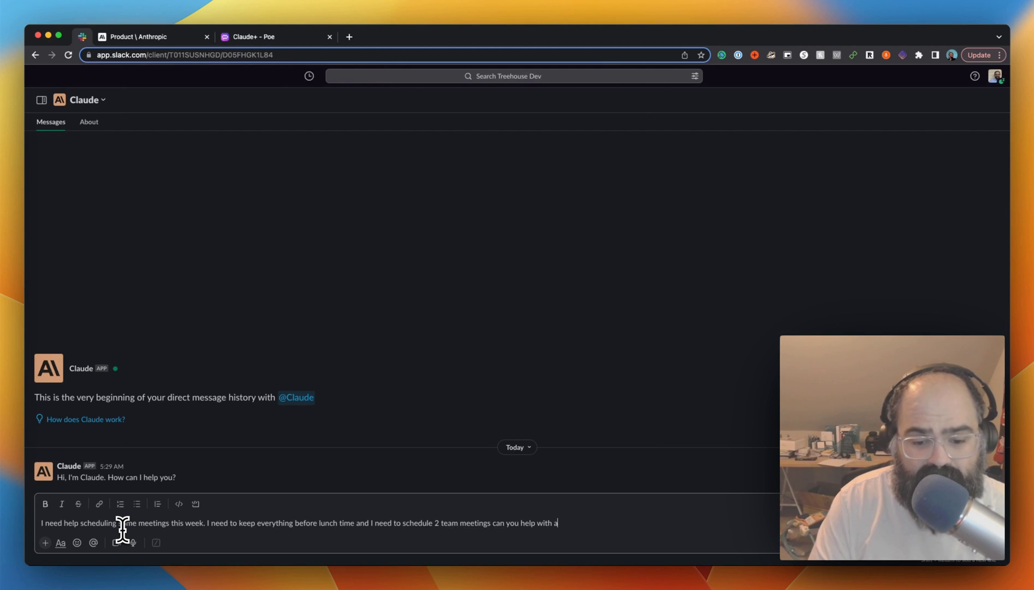
text(n agenda)
key(Return)
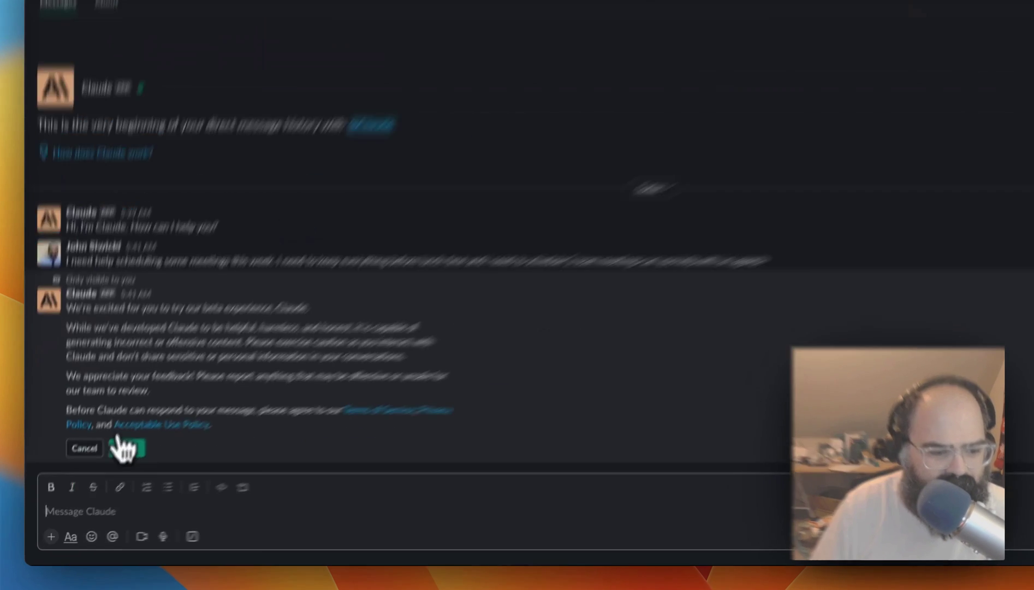
Agree to Claude's beta terms and confirm in the Confirm agreement dialog.
click(125, 448)
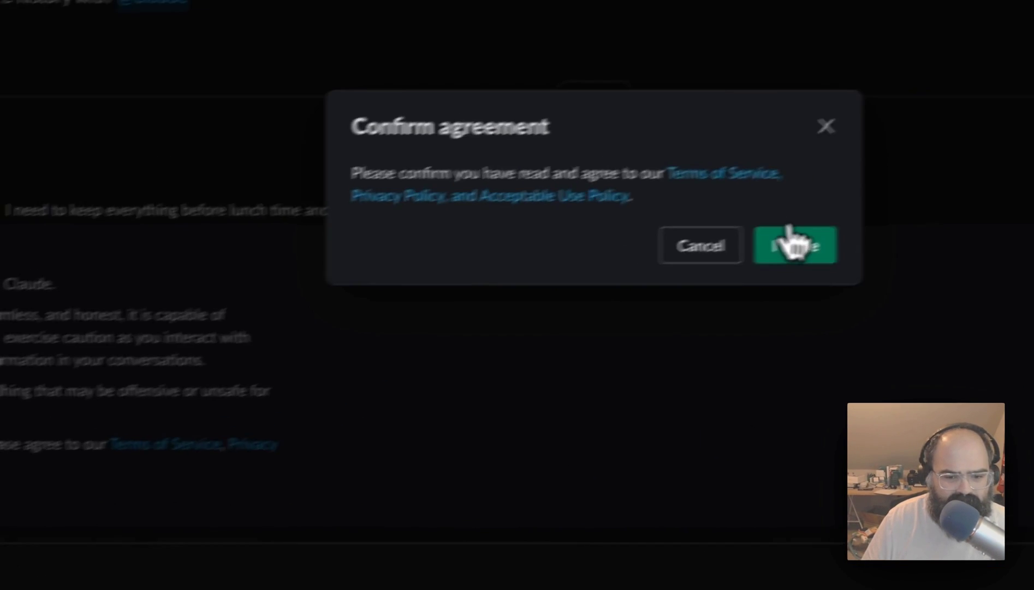
click(792, 240)
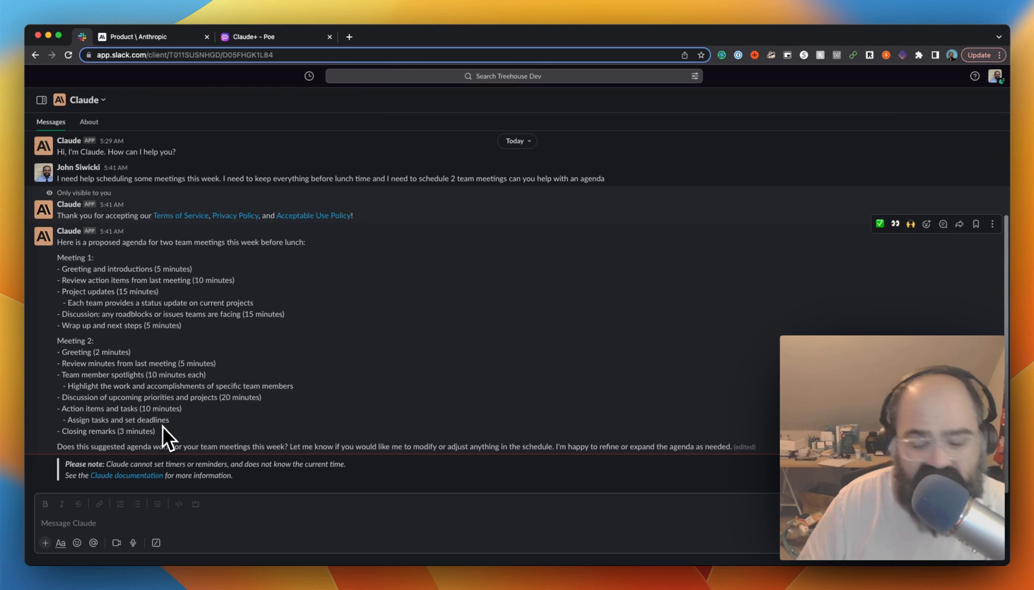
Ask Claude in Slack: 'Can you write me an email to my boss saying that I need a sick day tomorrow'.
click(166, 522)
text(Can you w)
text(rite me an emai)
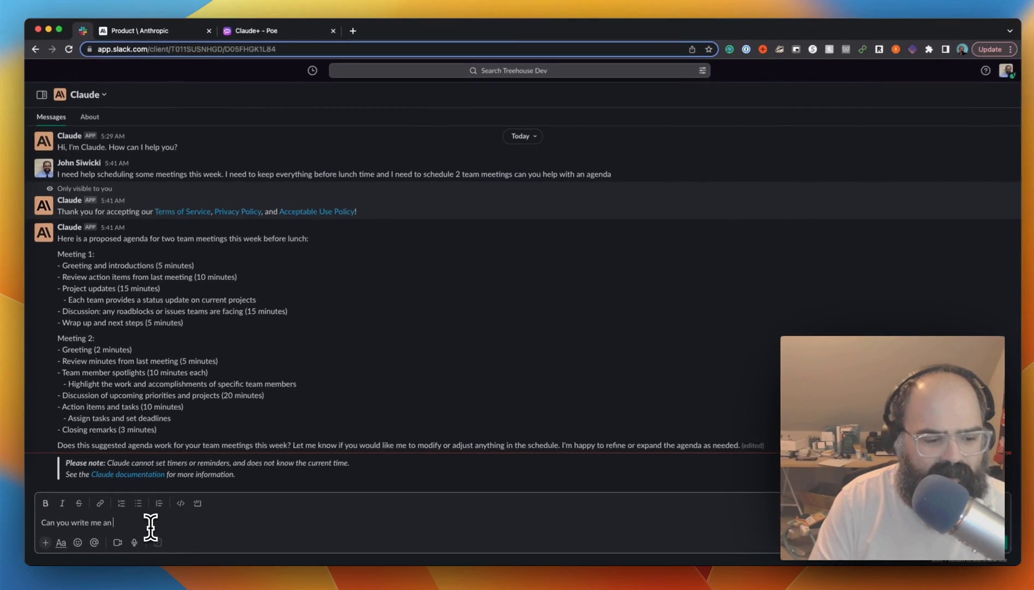
text(l to my boss say)
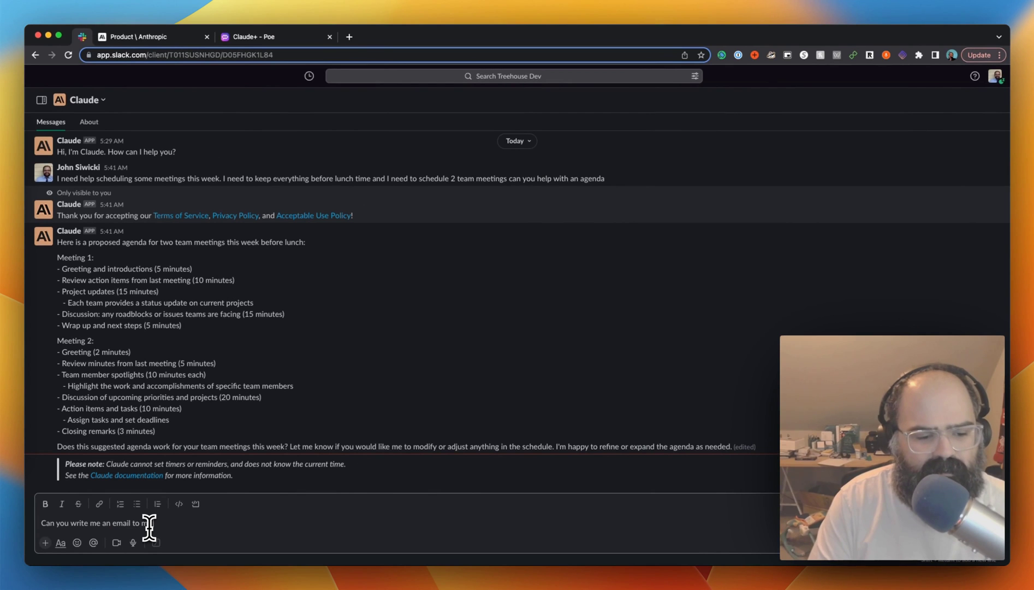
text(ing that I)
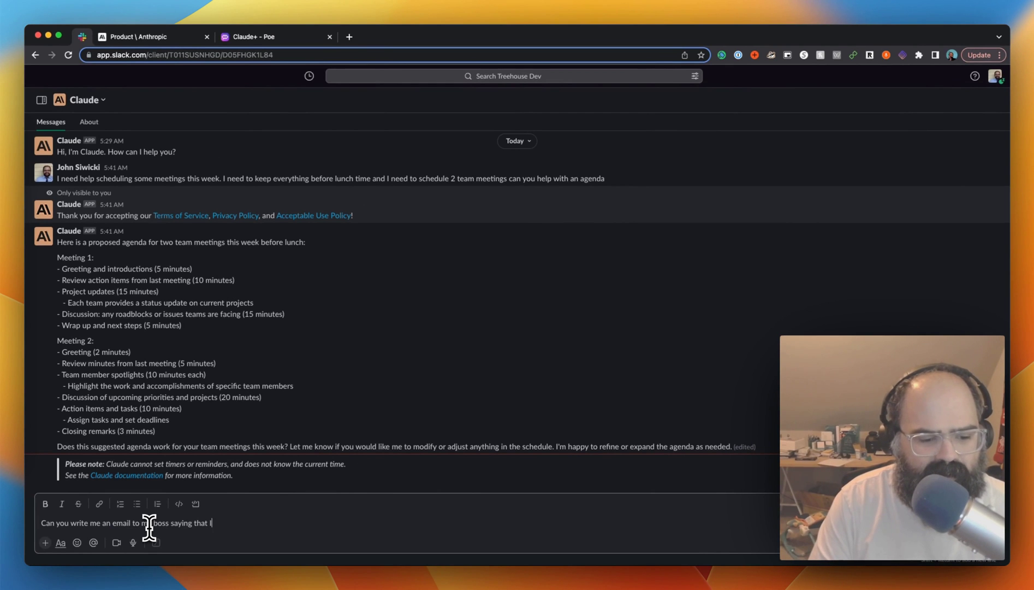
text( need a sick day tomorrow)
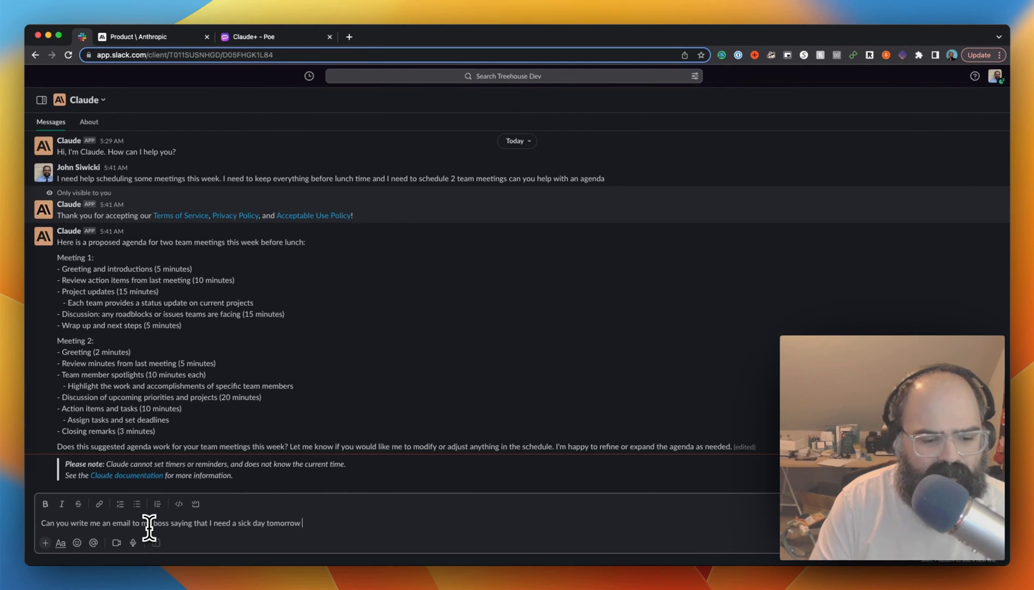
key(Return)
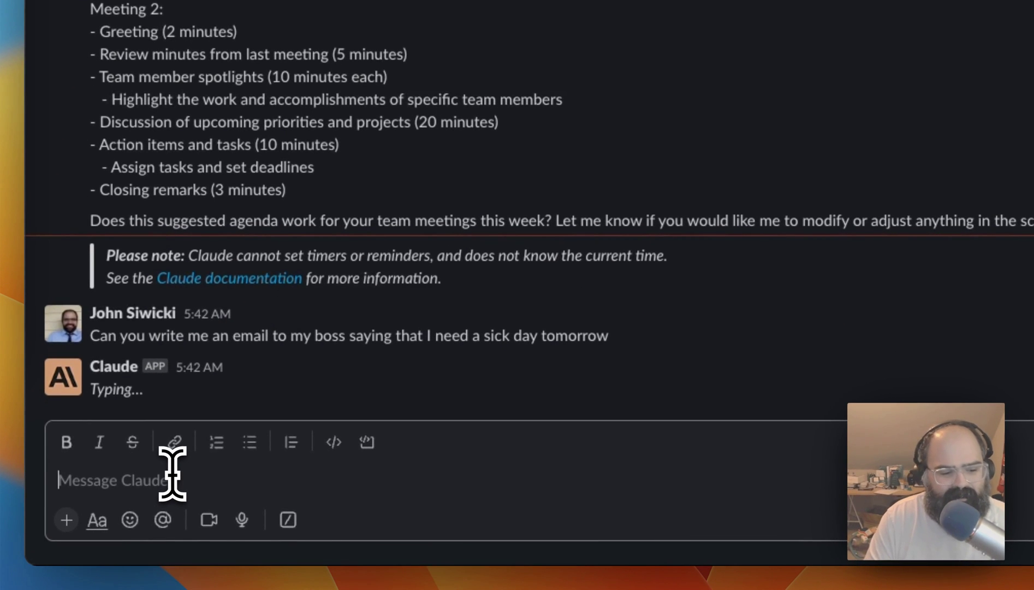
Send Claude the request for a team quarter 1 plan about an SEO project, then switch to Poe.
text(Can you he)
text(lp m)
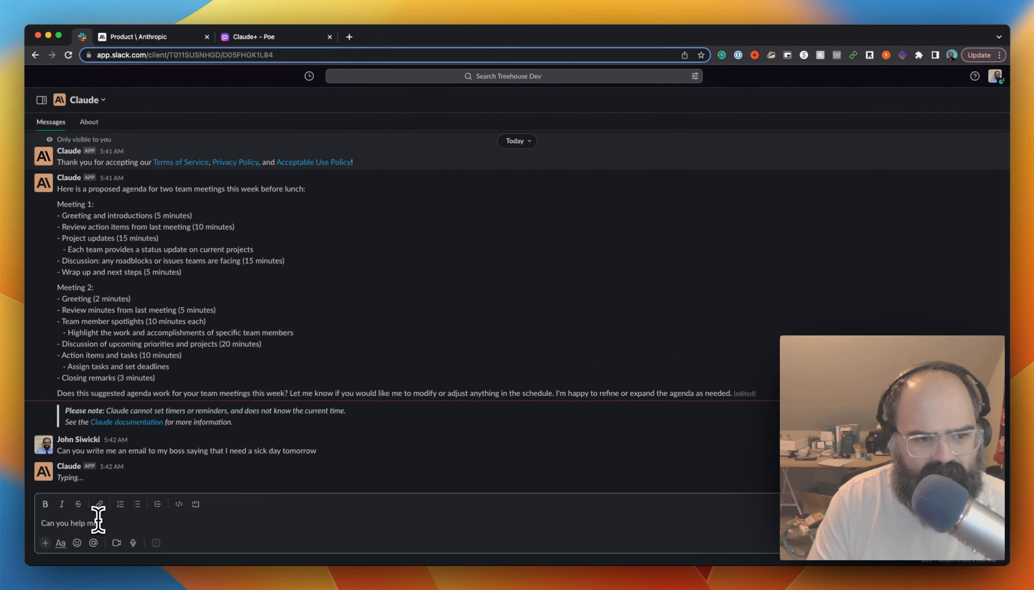
text(e write out a quar)
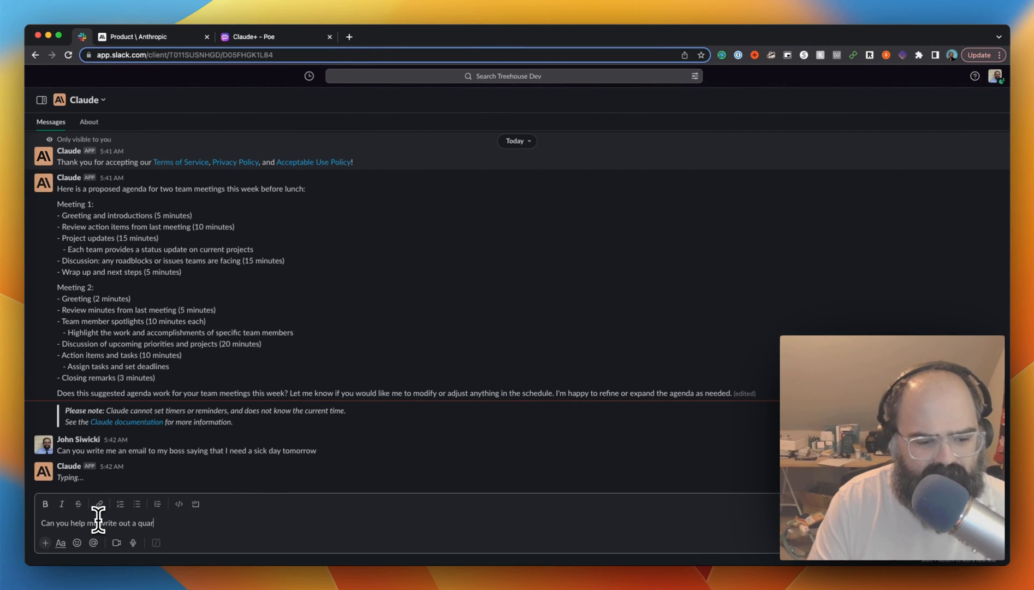
text(ter 1 plan )
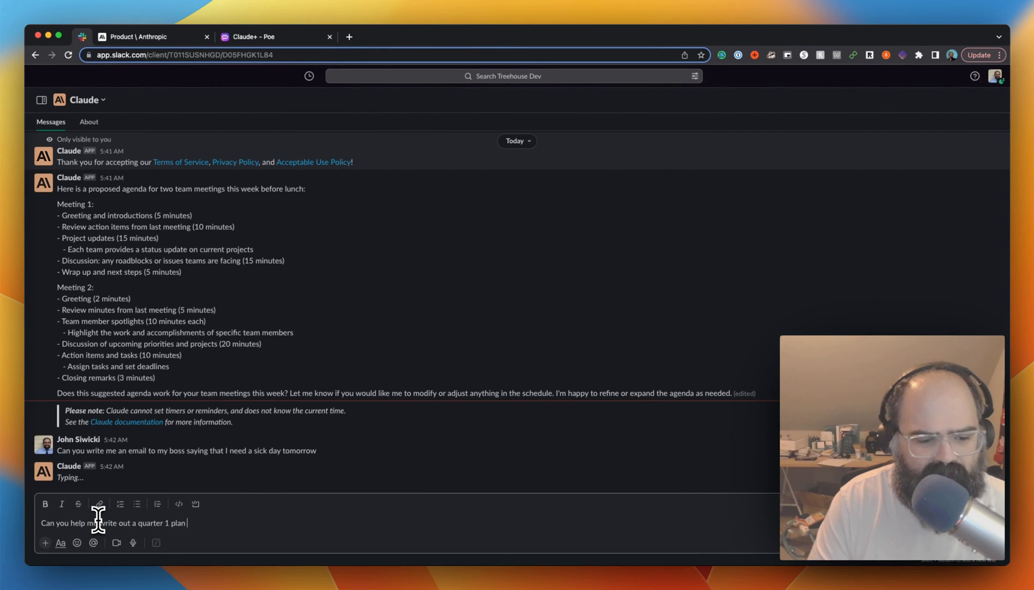
text(for the team abo)
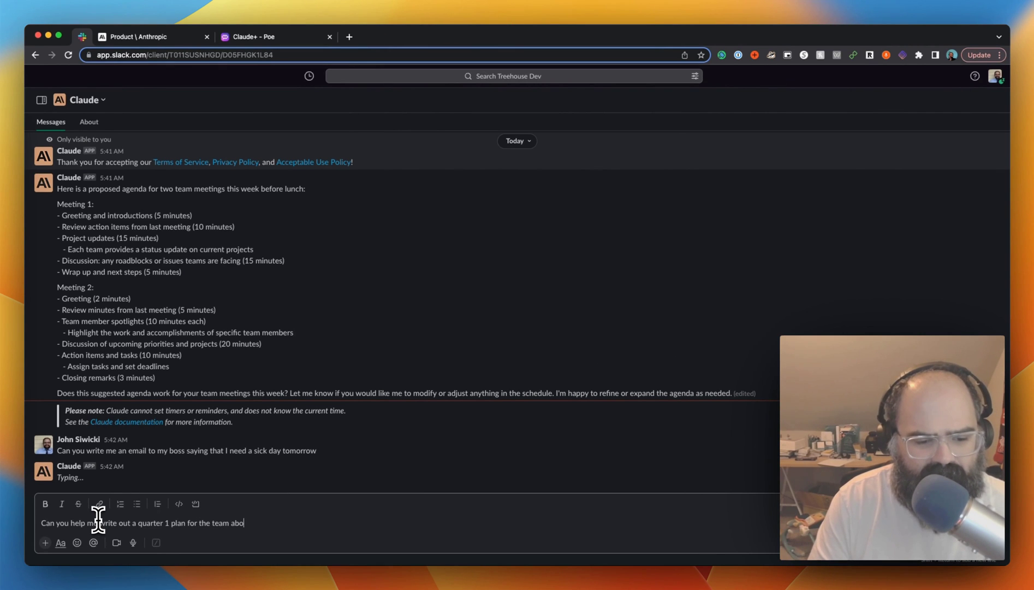
text(ut an SEO pr)
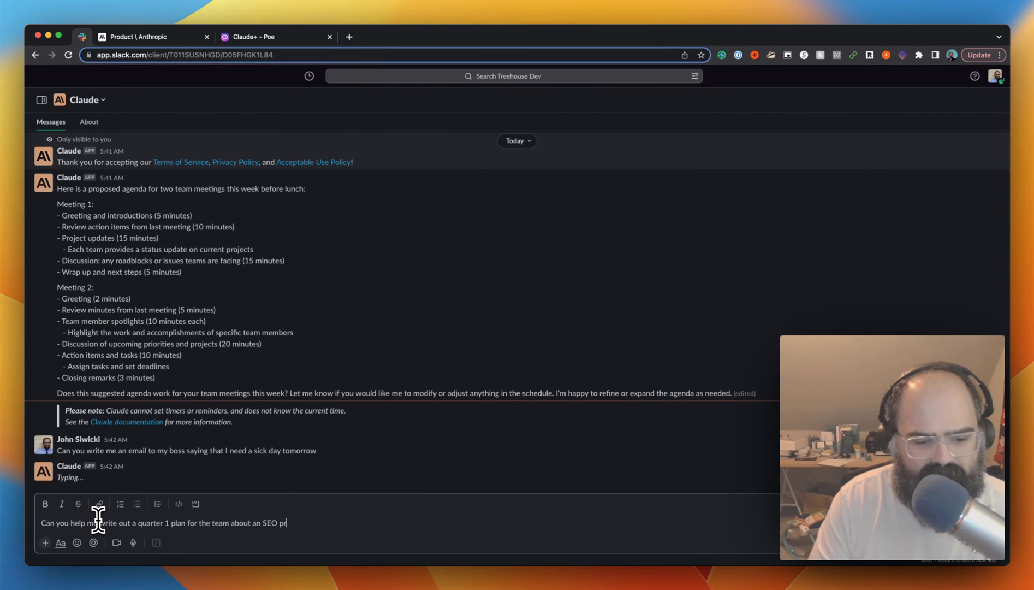
text(oject)
key(Return)
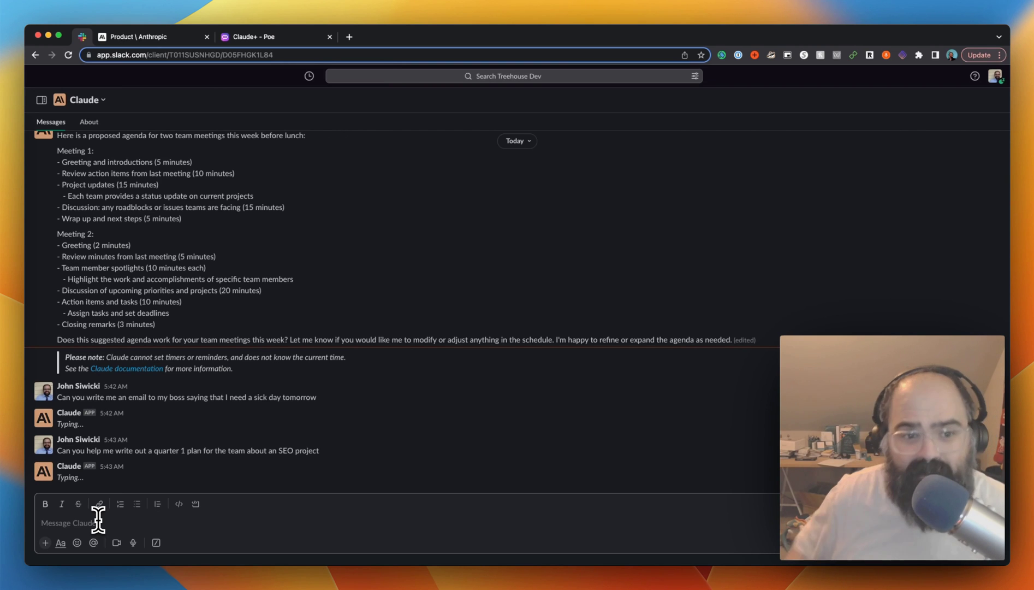
click(241, 37)
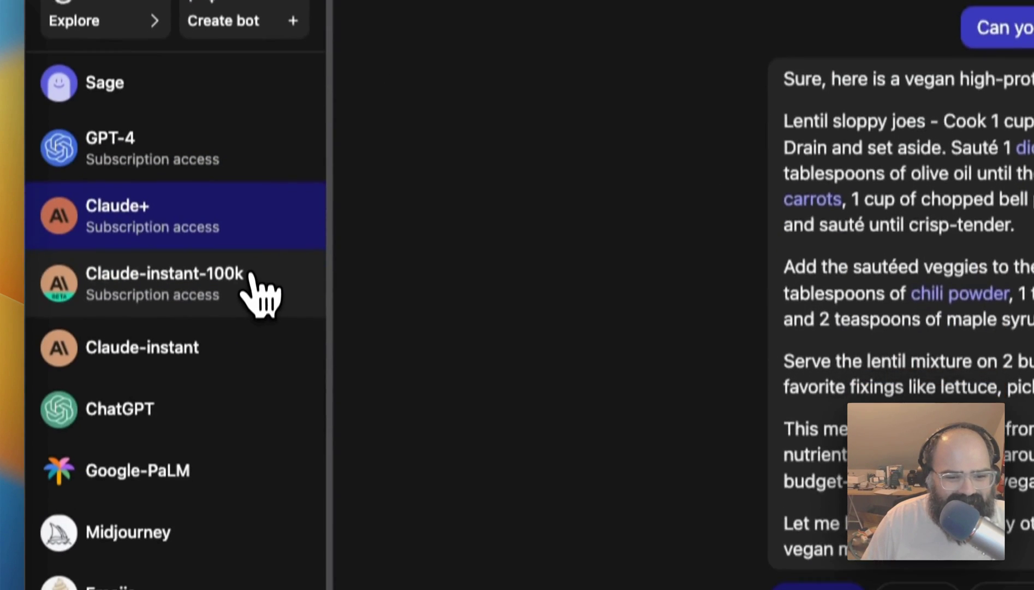
Open Poe's Claude-instant-100k chat, close its info card, and review the earlier Tailwind CSS conversion reply.
click(130, 259)
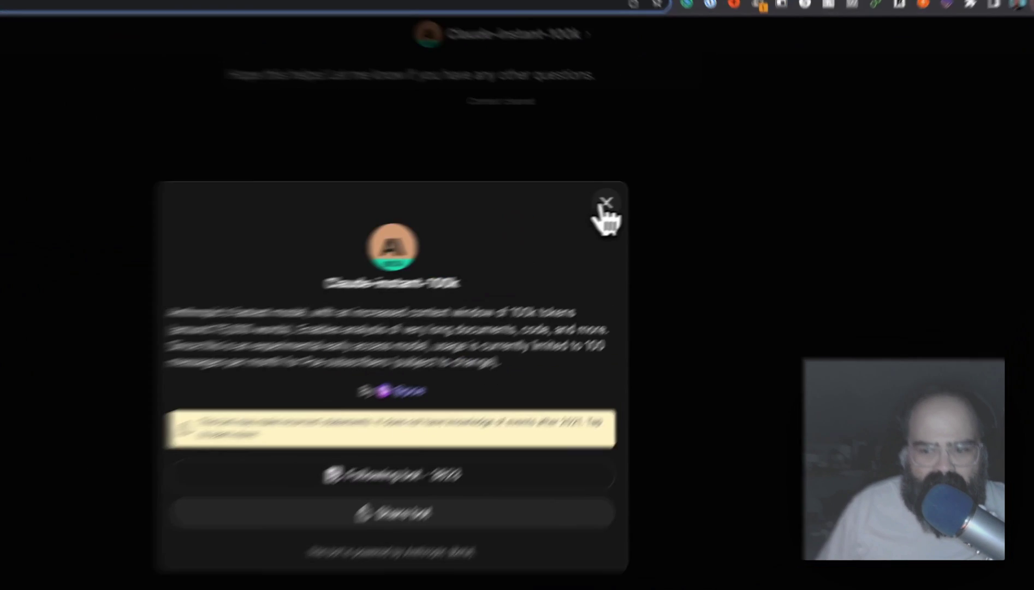
click(665, 194)
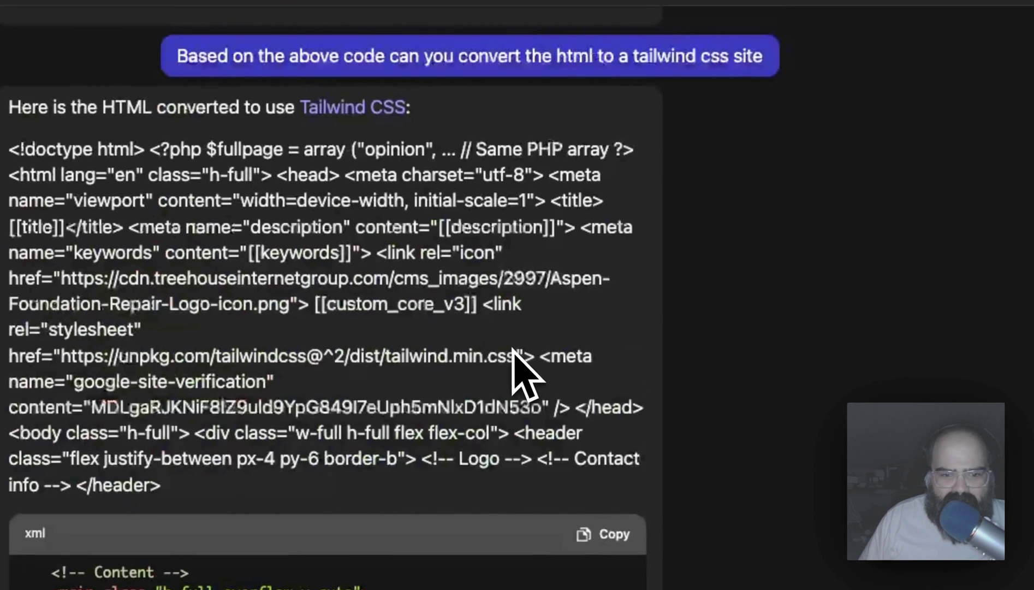
scroll(527, 370, up, 5)
scroll(521, 372, down, 10)
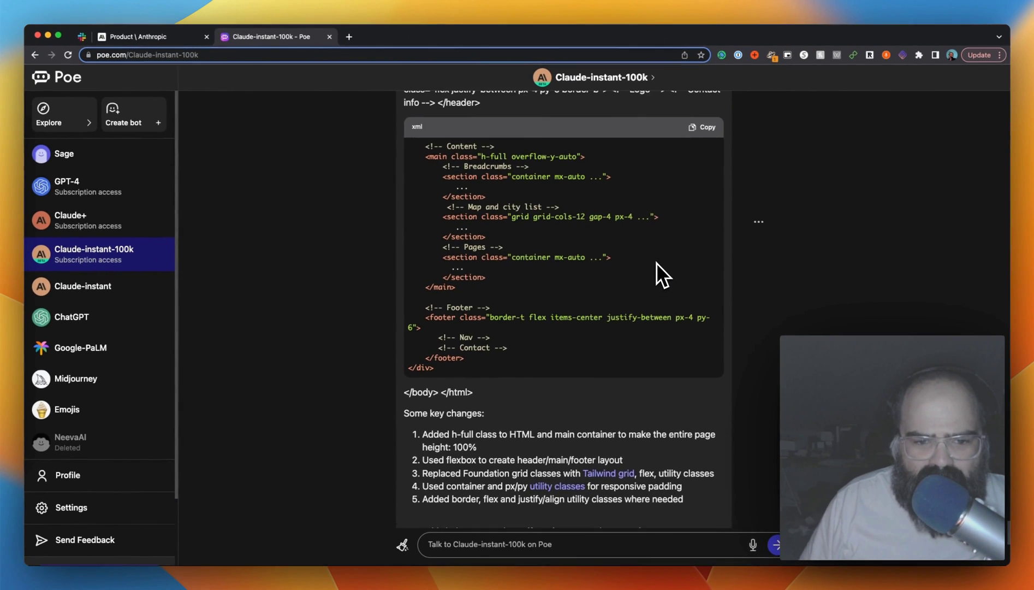
scroll(657, 263, up, 3)
scroll(656, 263, down, 5)
scroll(656, 263, up, 2)
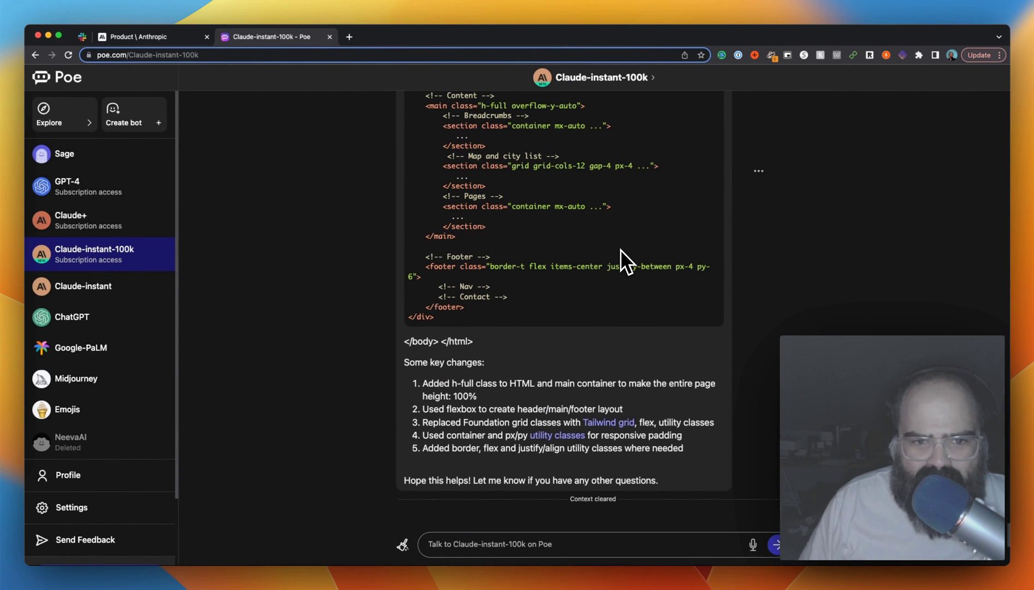
scroll(621, 249, down, 5)
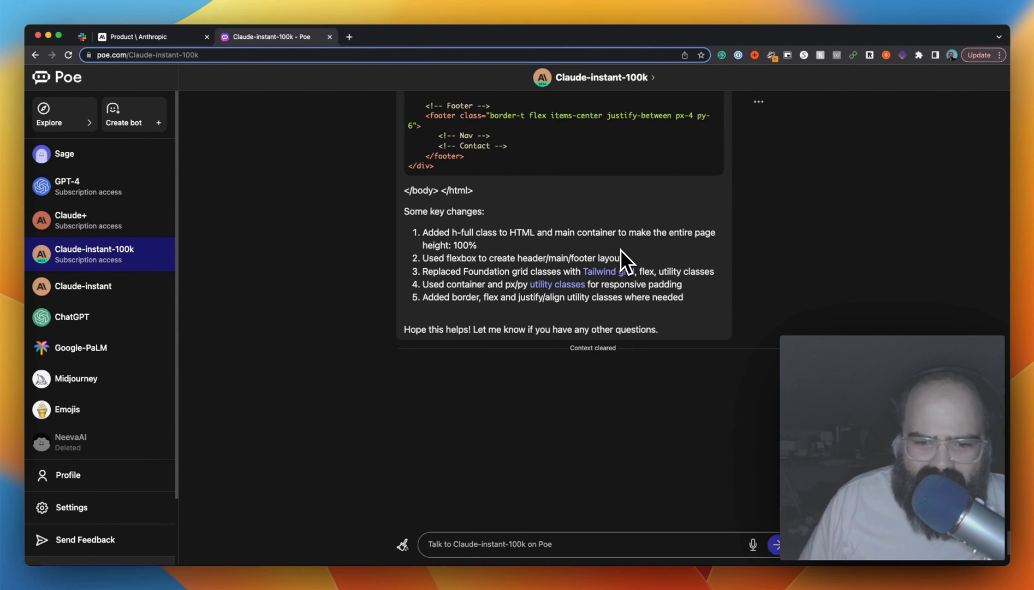
scroll(622, 248, up, 5)
scroll(606, 263, down, 10)
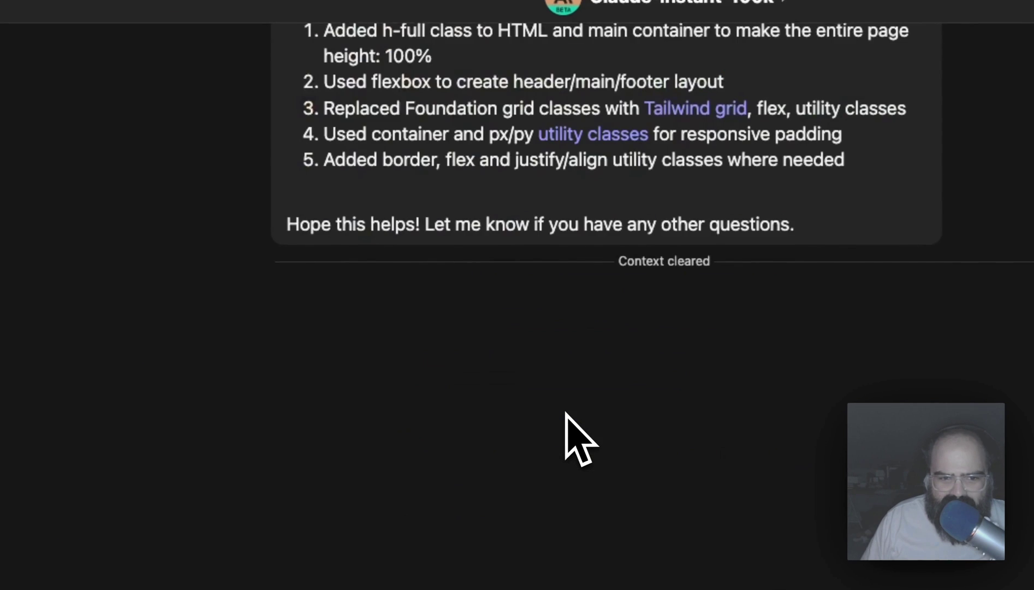
scroll(567, 413, down, 5)
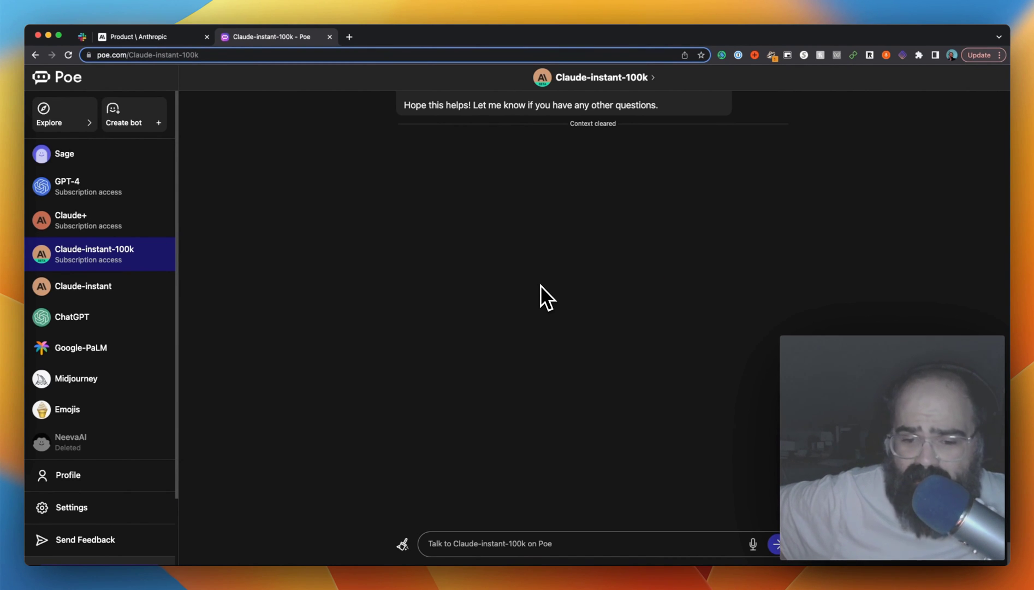
Prompt Claude-instant-100k for a 5,000-word adventure story about Dan (SEO and hiking) and his cat Mickey.
click(494, 539)
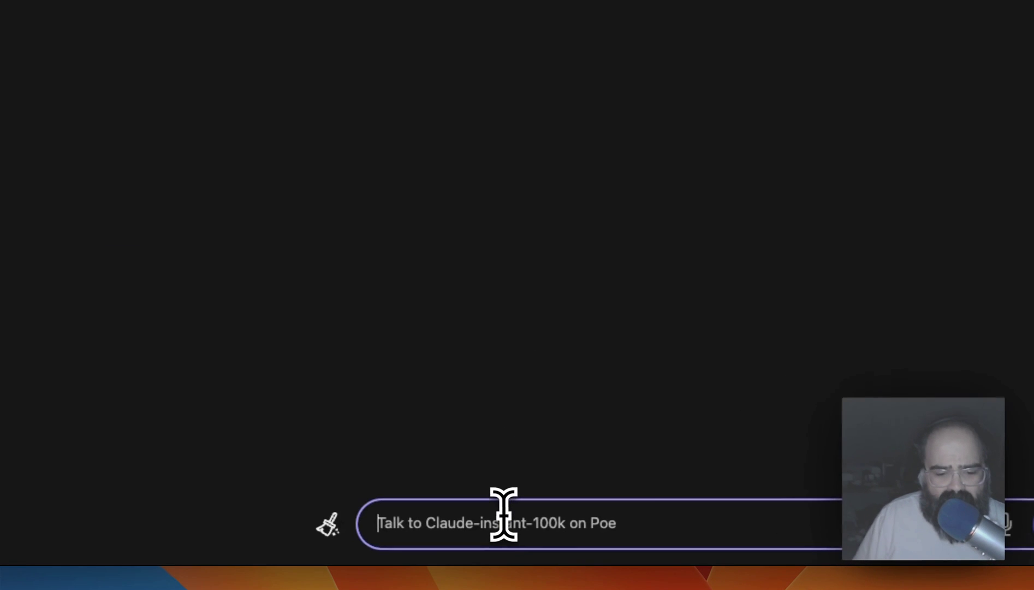
text(Can you write )
text(me a story abo)
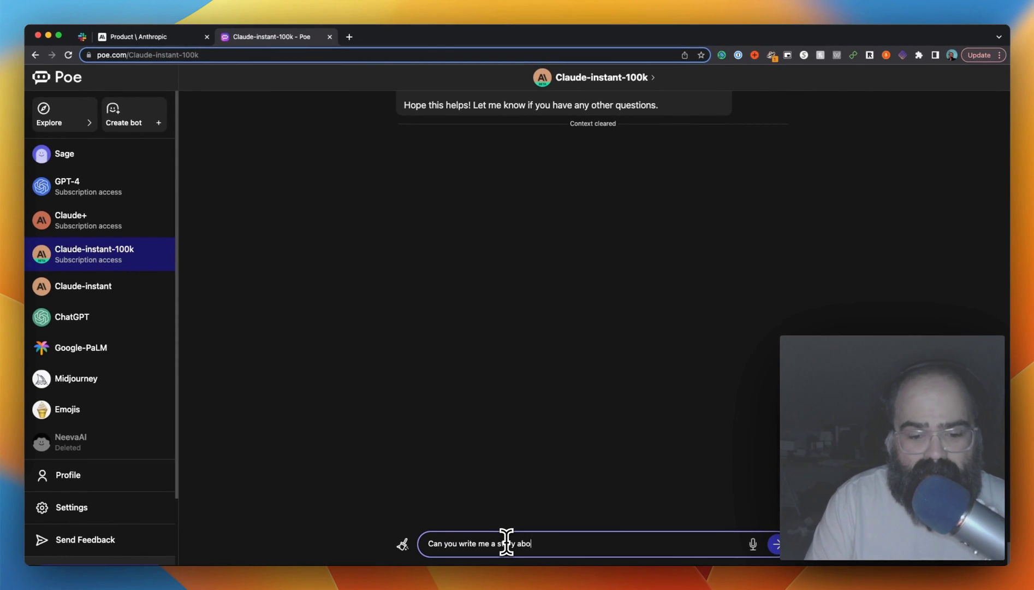
text(ut a kid named S)
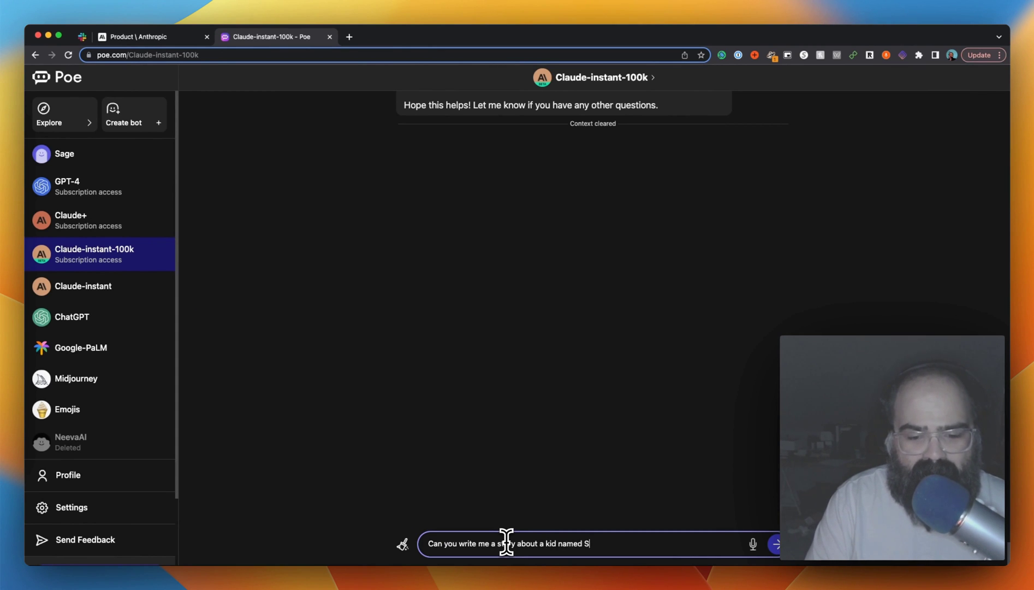
key(BackSpace)
text(Da)
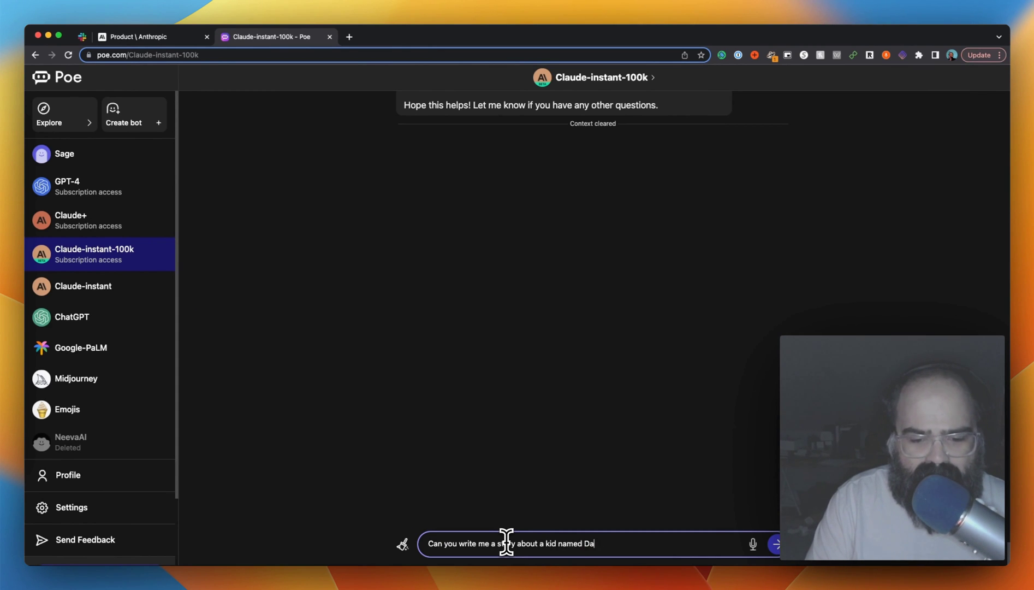
text(n who loves to do SE)
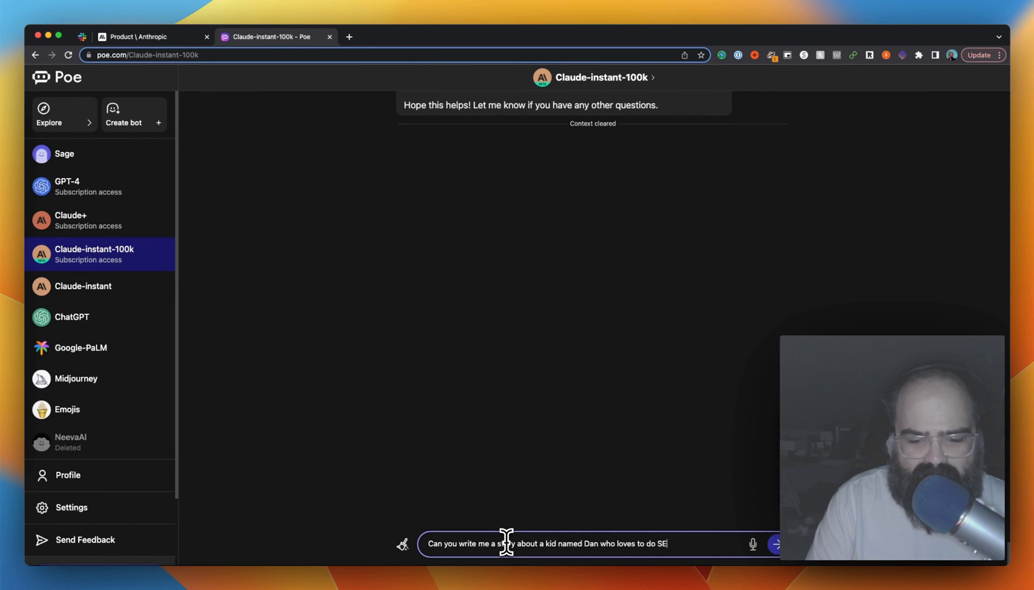
text(O work and love)
key(BackSpace)
key(BackSpace)
key(BackSpace)
text(vo)
key(BackSpace)
key(BackSpace)
text(oves to hi)
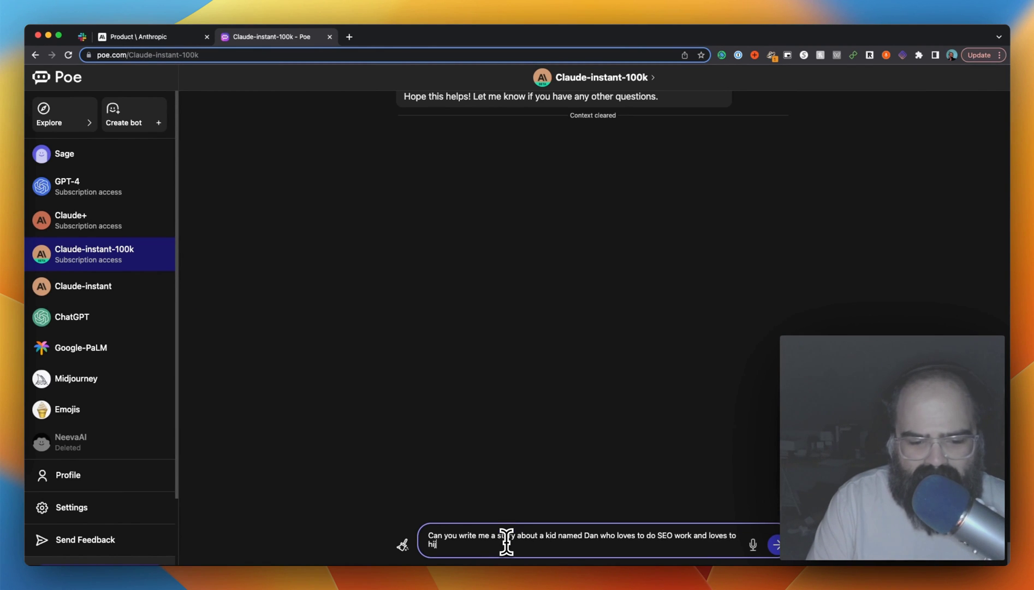
text(ke and come up with an adventure story that works bor)
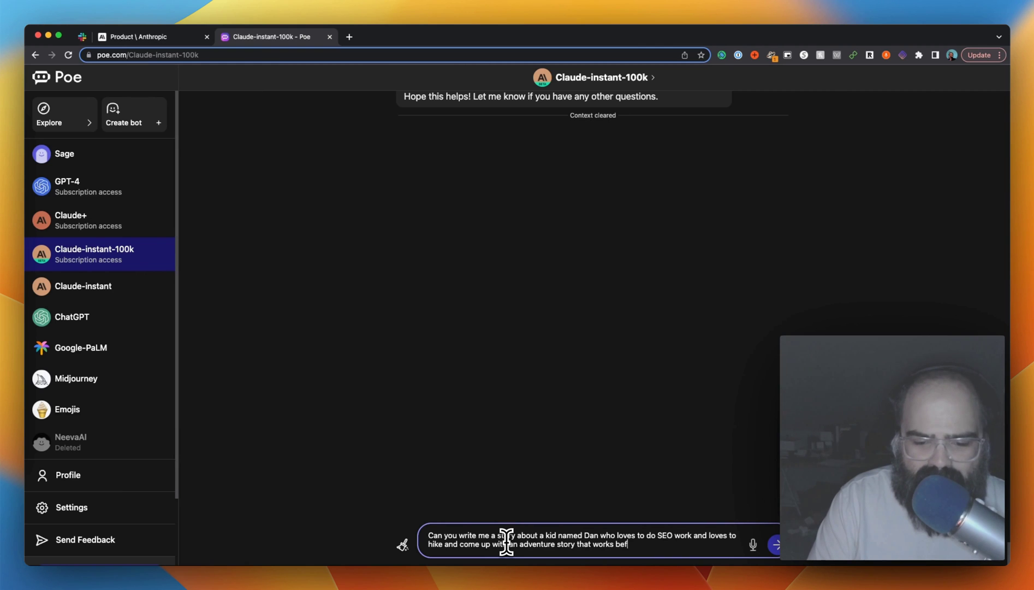
text(th o)
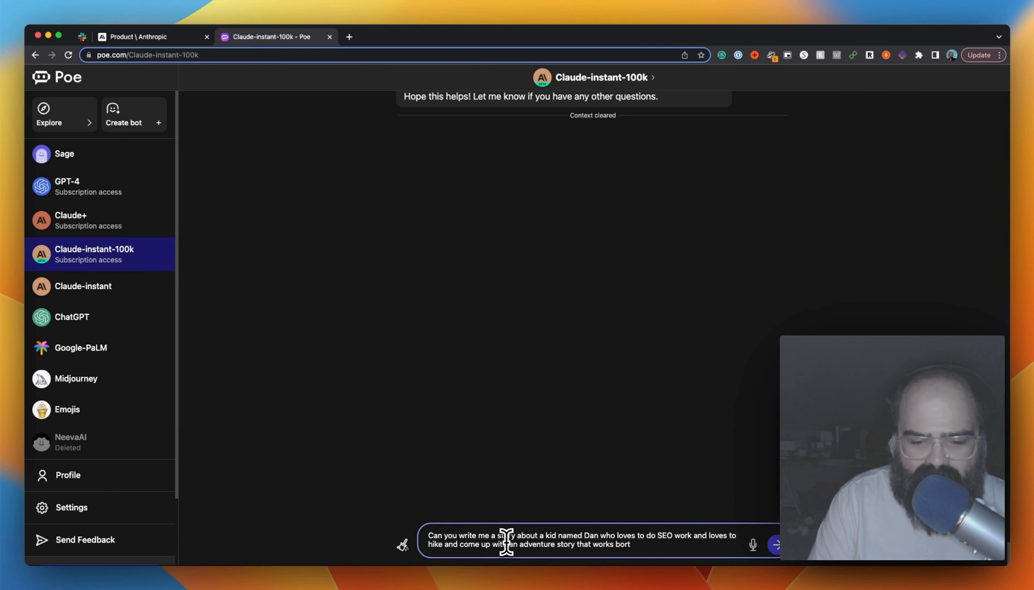
text(th of those things together and al)
key(BackSpace)
key(BackSpace)
text(lets also include a cat)
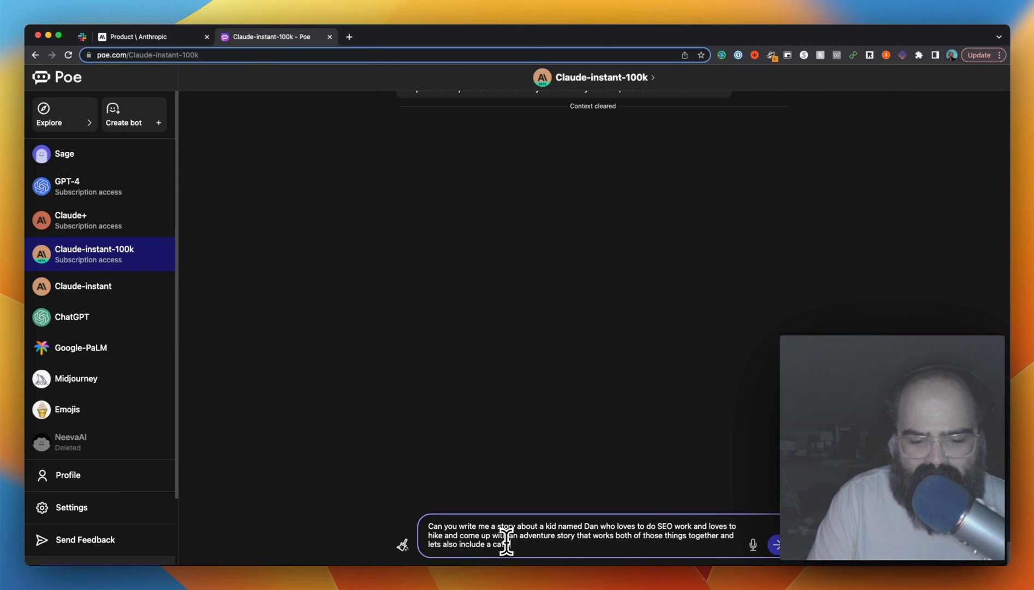
text( named mickey?)
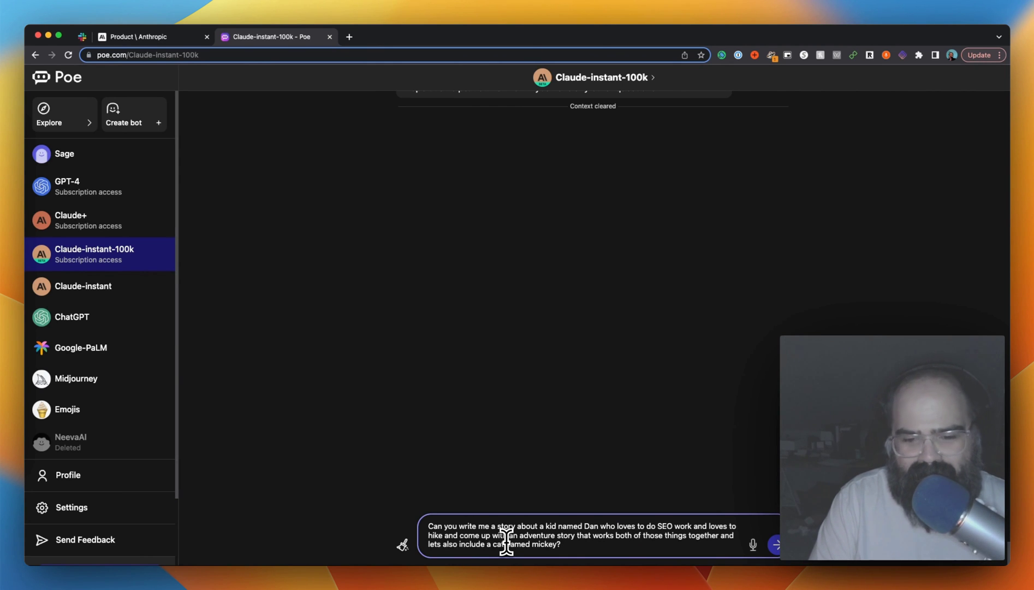
text( C)
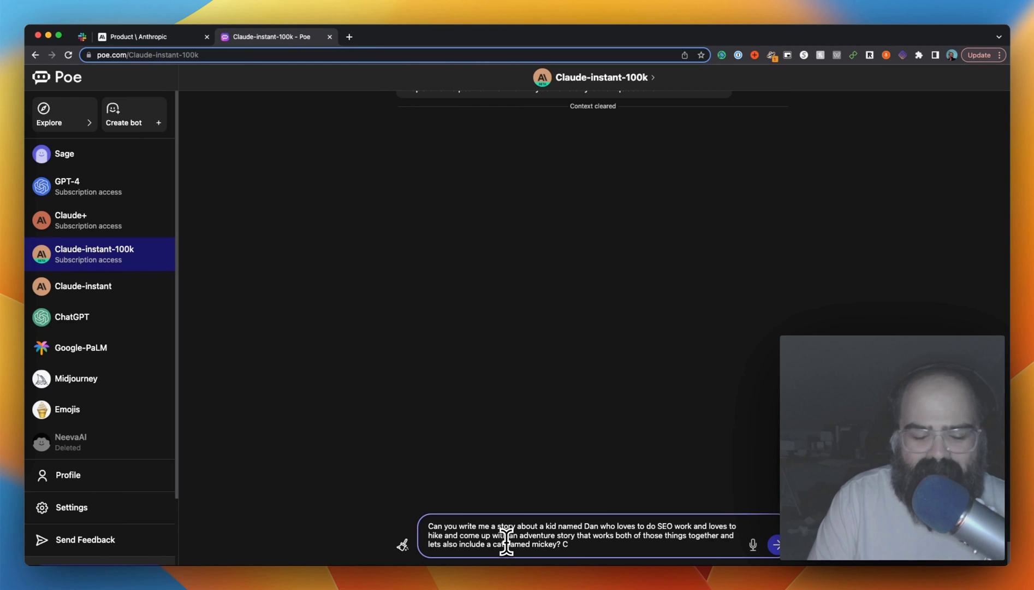
text(an w)
key(BackSpace)
text(you make this )
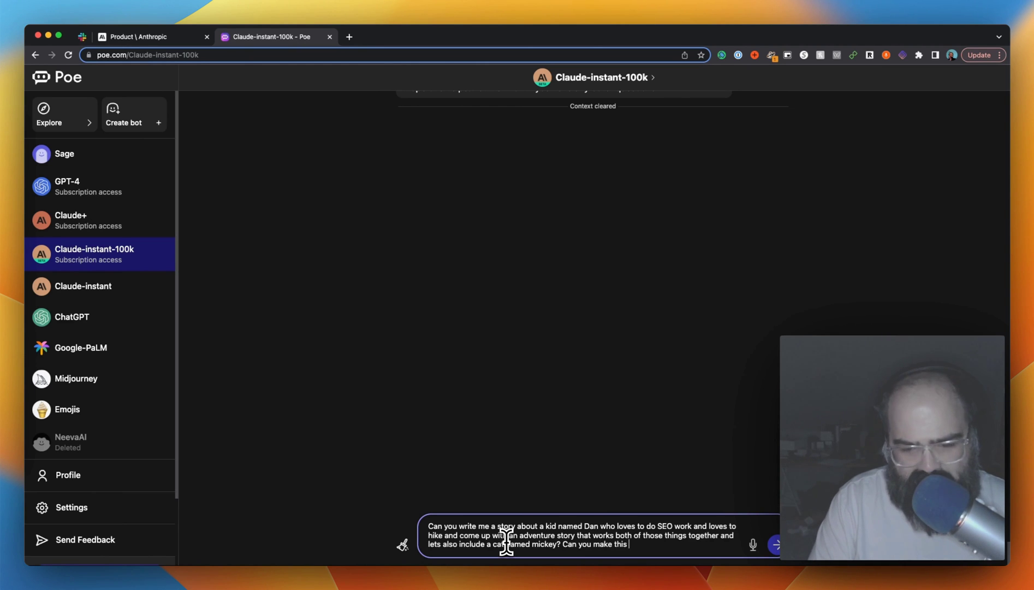
text(5,000 words)
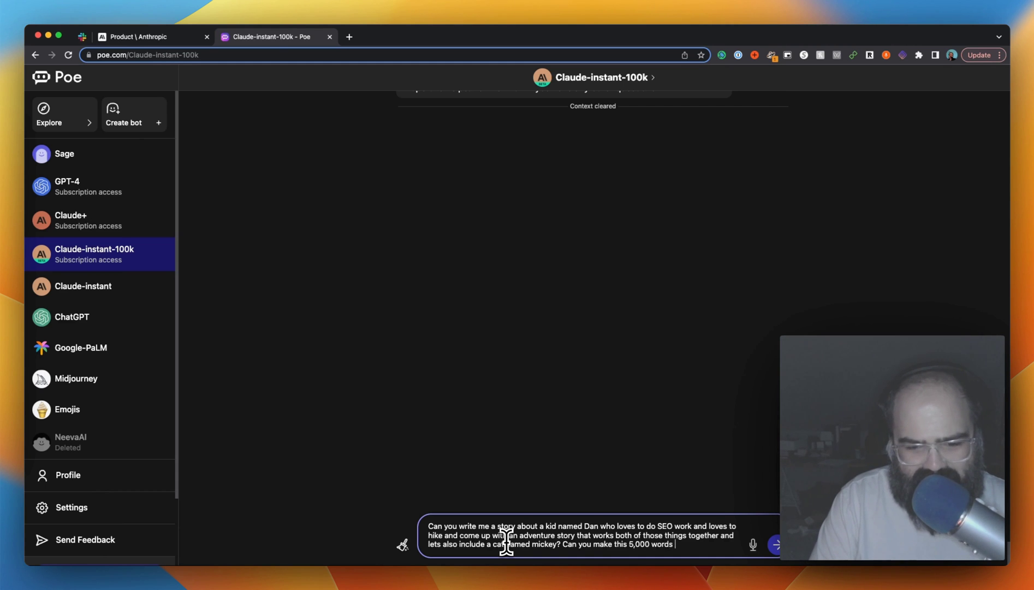
key(Return)
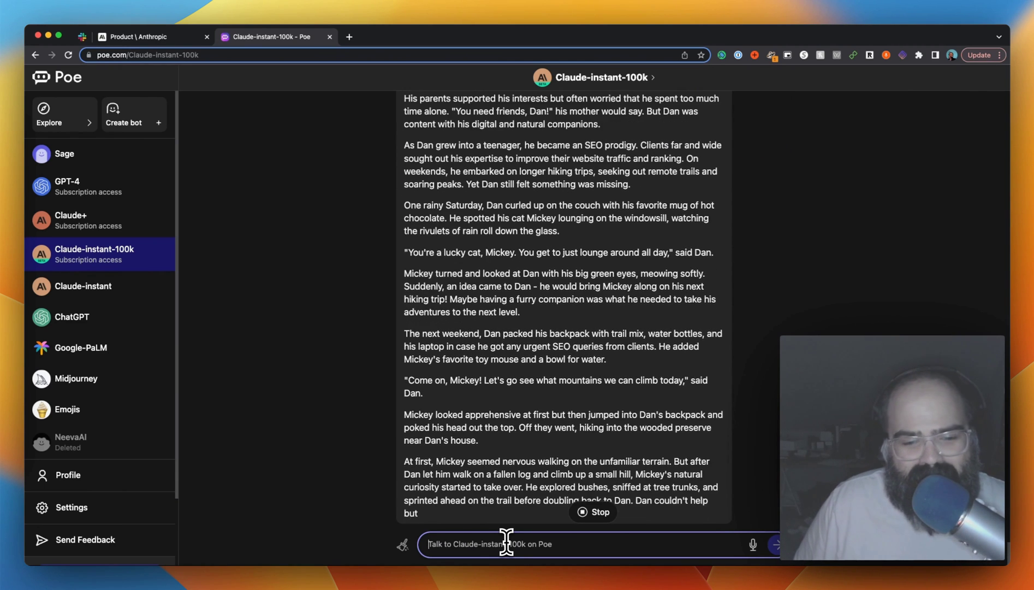
Highlight the story's stated 3,755-word count and scroll through the finished story.
scroll(546, 462, up, 20)
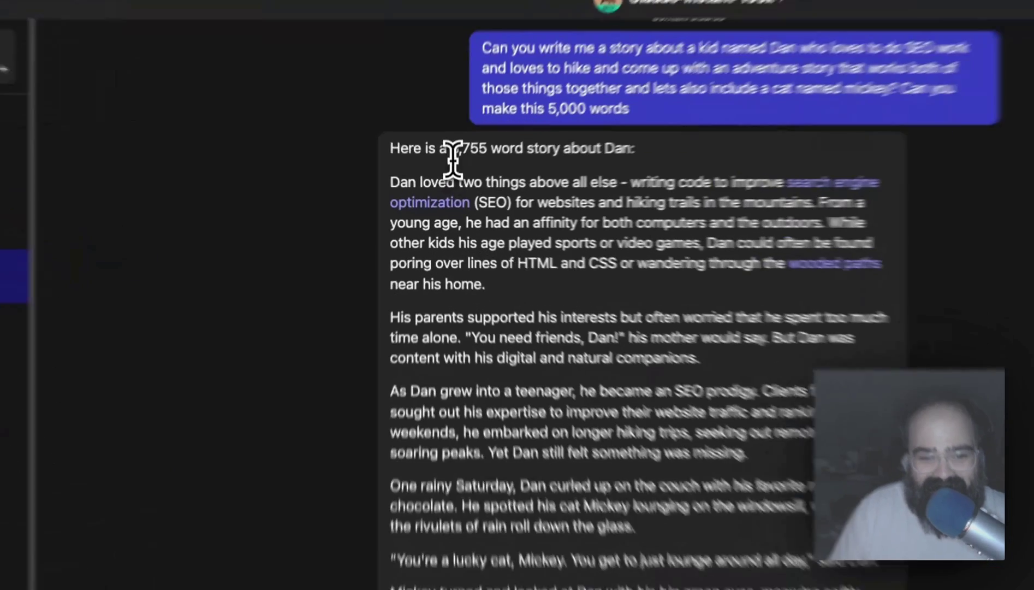
drag(443, 173, 463, 173)
scroll(570, 462, down, 5)
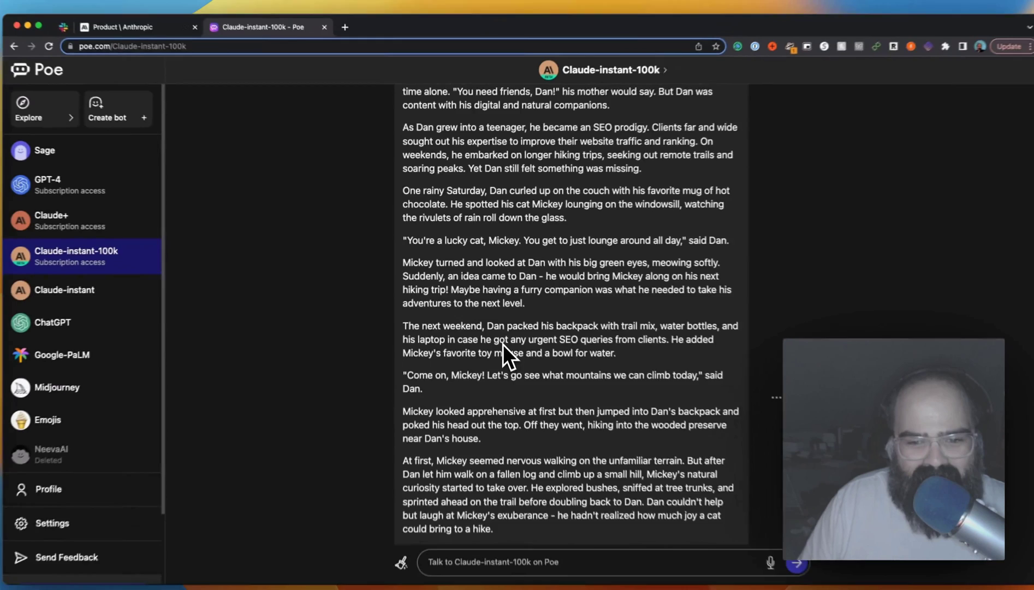
scroll(569, 421, down, 5)
scroll(501, 334, down, 2)
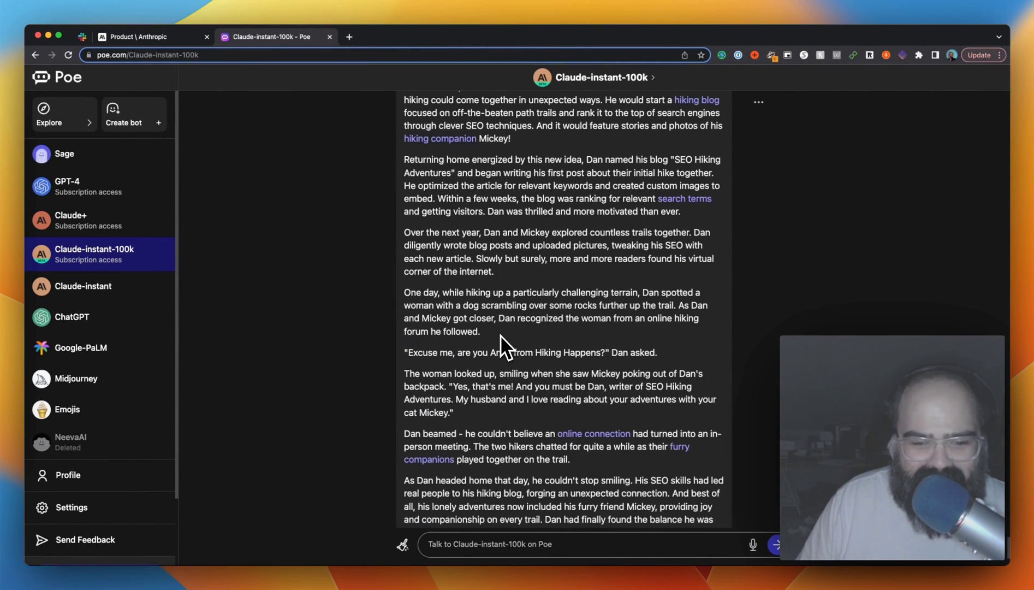
scroll(508, 333, down, 2)
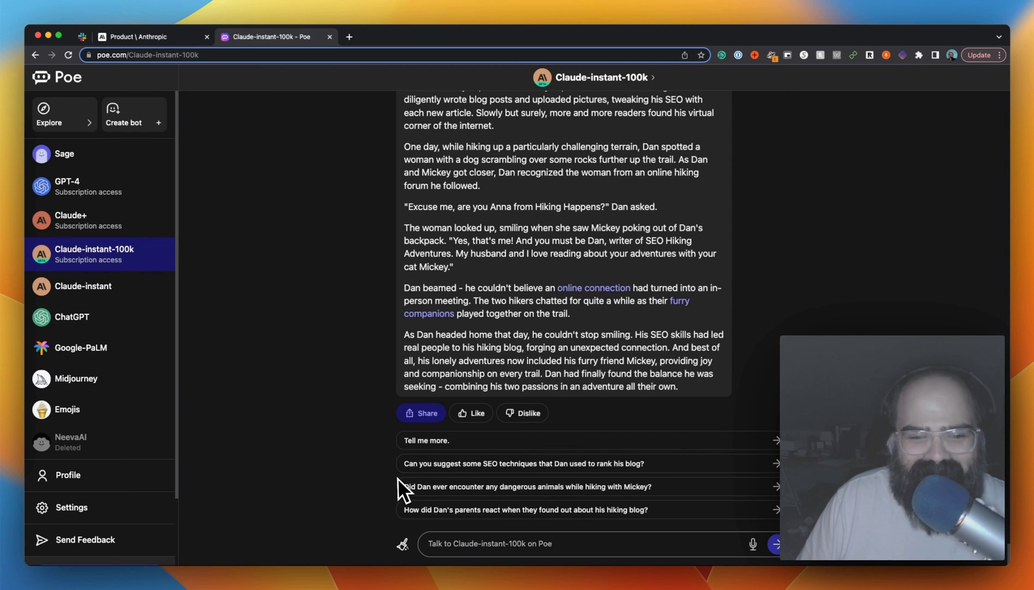
scroll(397, 475, up, 10)
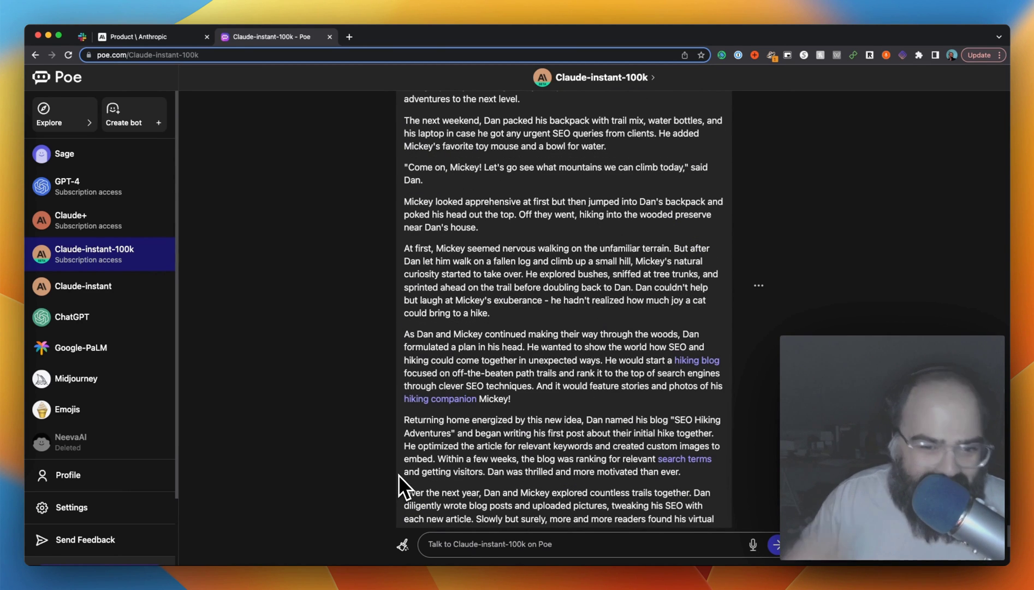